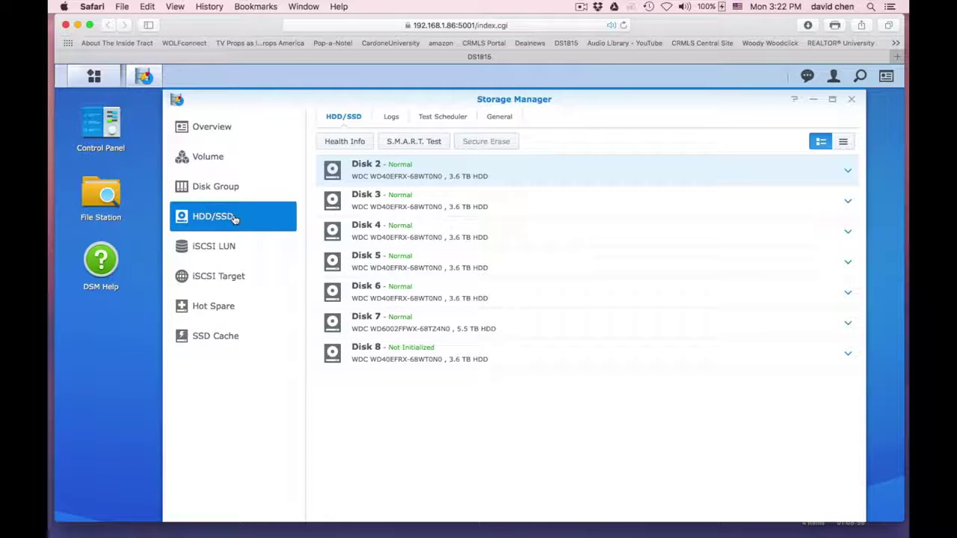
Step: Select the uninitialized Disk 8 in the disk list, then switch to the Volume page
{"action": "left_click", "coordinate": [450, 359]}
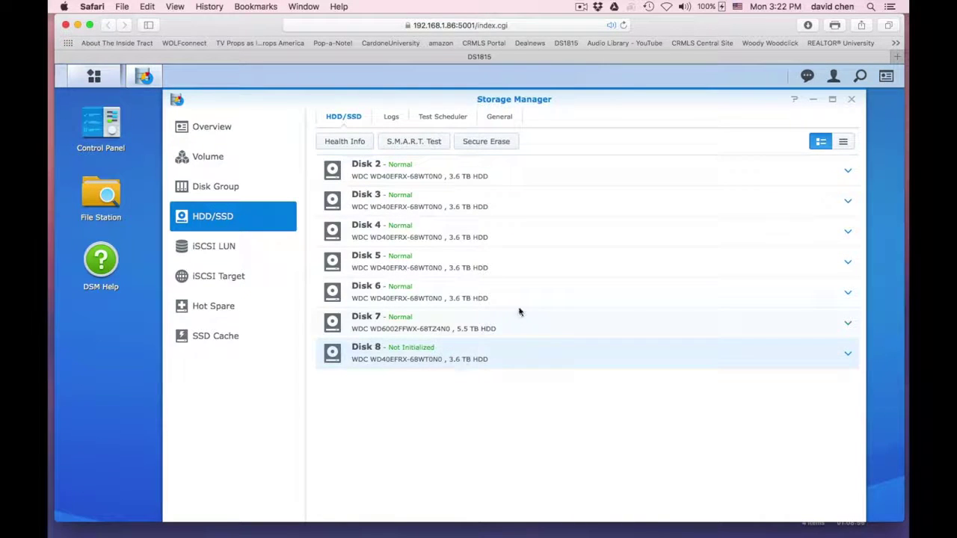
{"action": "left_click", "coordinate": [217, 156]}
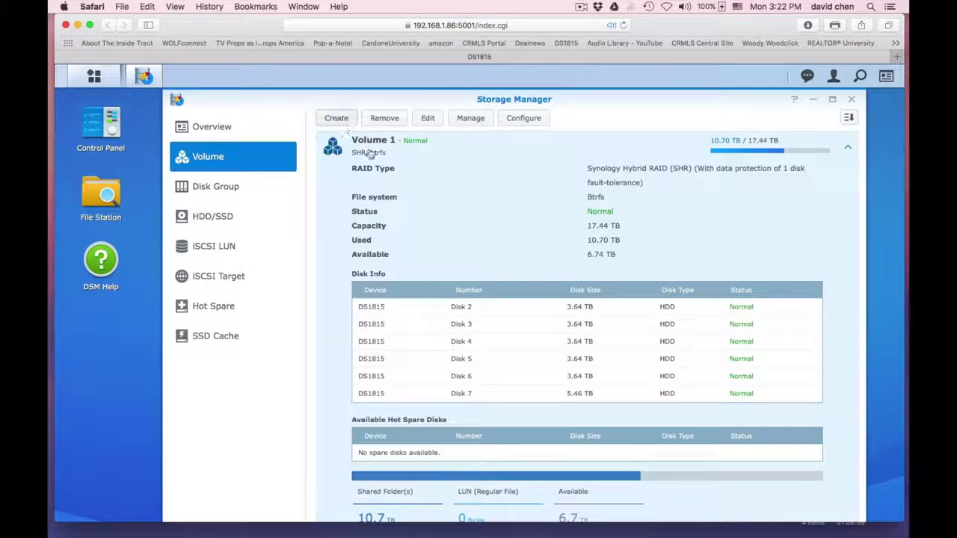
Step: Start a quick SHR volume on Disk 8, accepting the data erase, disk check and Btrfs
{"action": "left_click", "coordinate": [335, 118]}
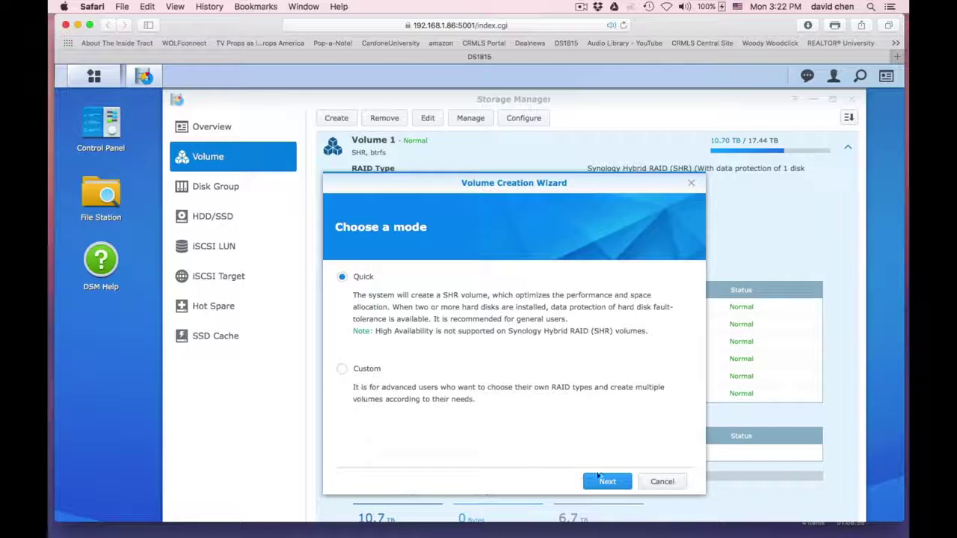
{"action": "left_click", "coordinate": [604, 480]}
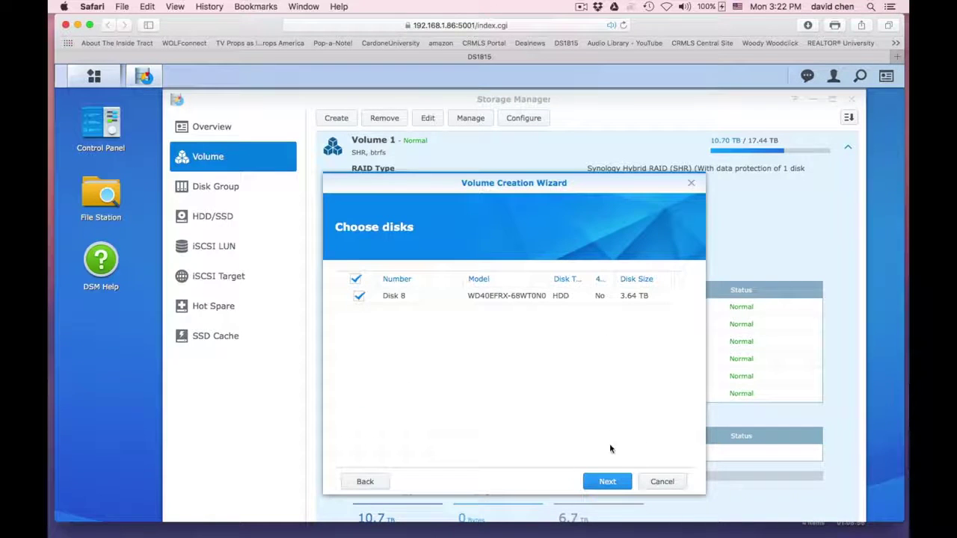
{"action": "left_click", "coordinate": [607, 483]}
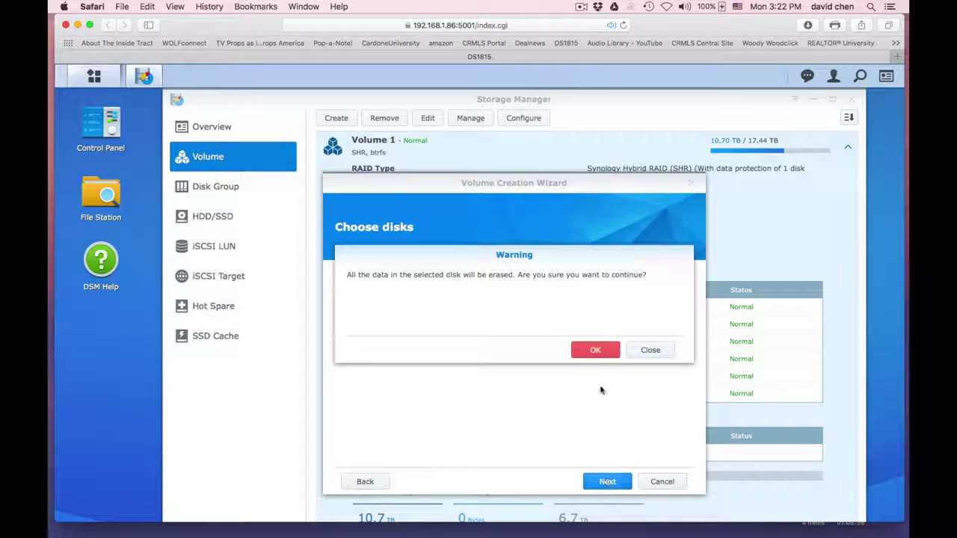
{"action": "left_click", "coordinate": [594, 350]}
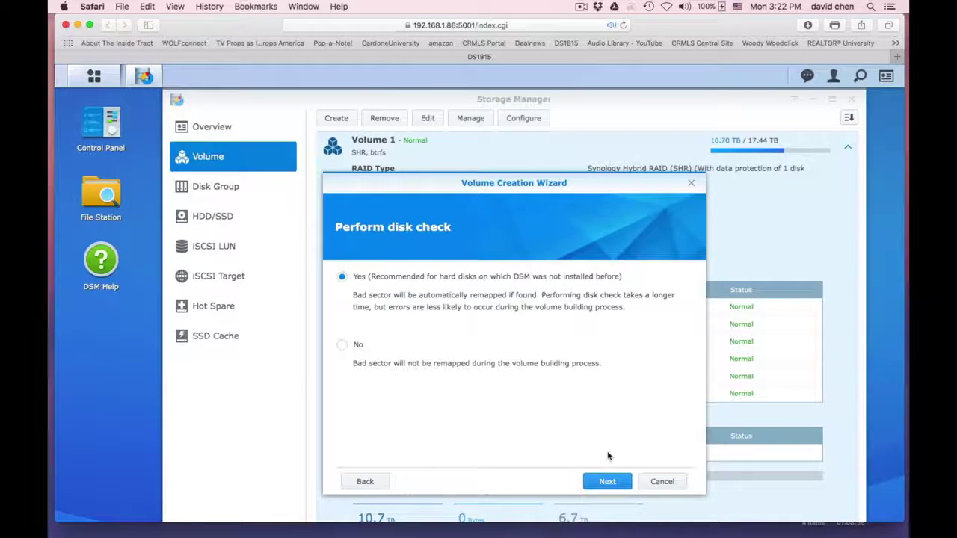
{"action": "left_click", "coordinate": [606, 482]}
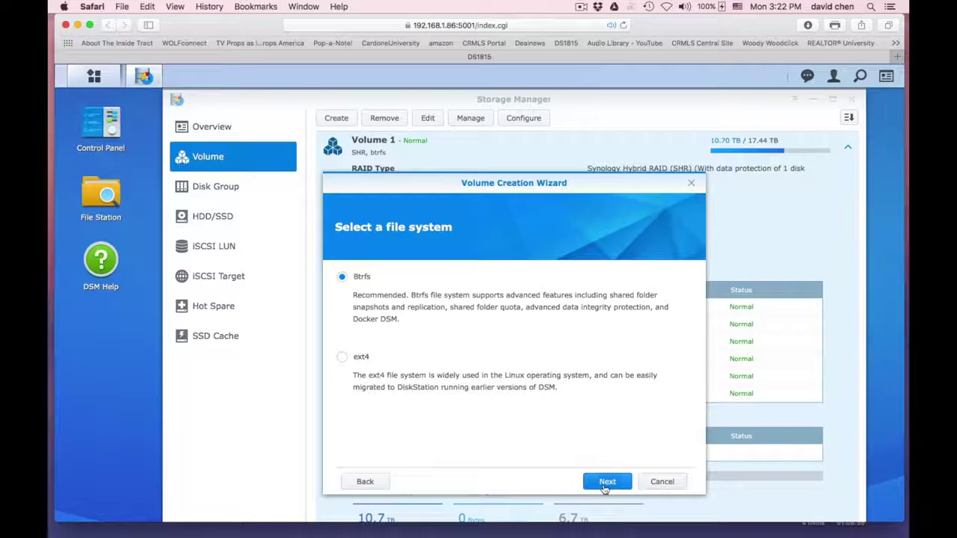
{"action": "left_click", "coordinate": [606, 482]}
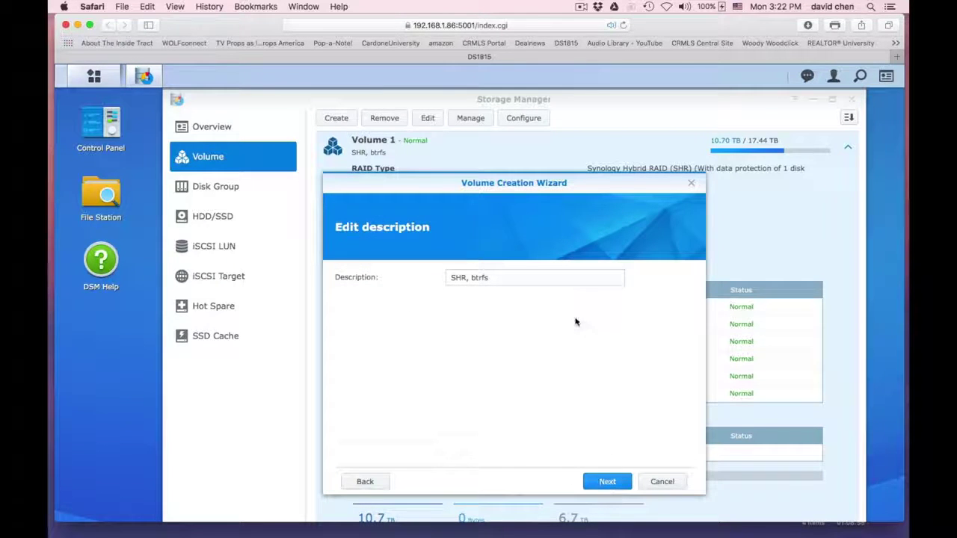
Step: Append ', Mac Backup' to the volume description and apply to create the volume
{"action": "left_click_drag", "start_coordinate": [515, 279], "coordinate": [338, 263]}
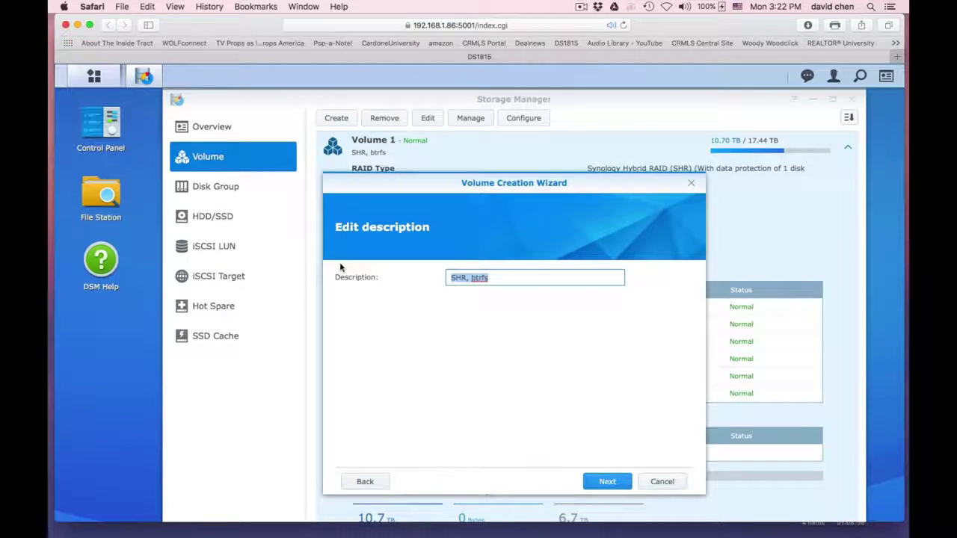
{"action": "left_click", "coordinate": [535, 279]}
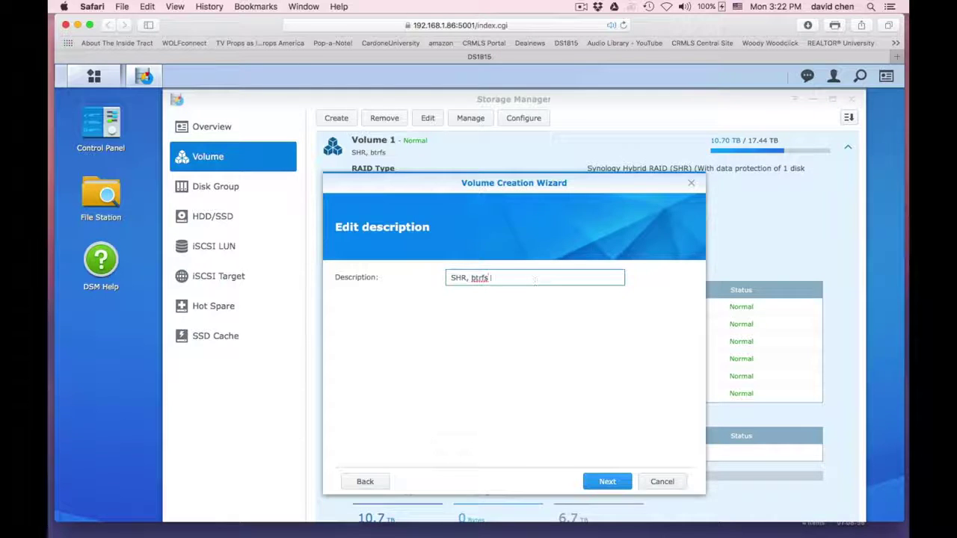
{"action": "type", "text": ", Mac Backup"}
{"action": "left_click", "coordinate": [607, 482]}
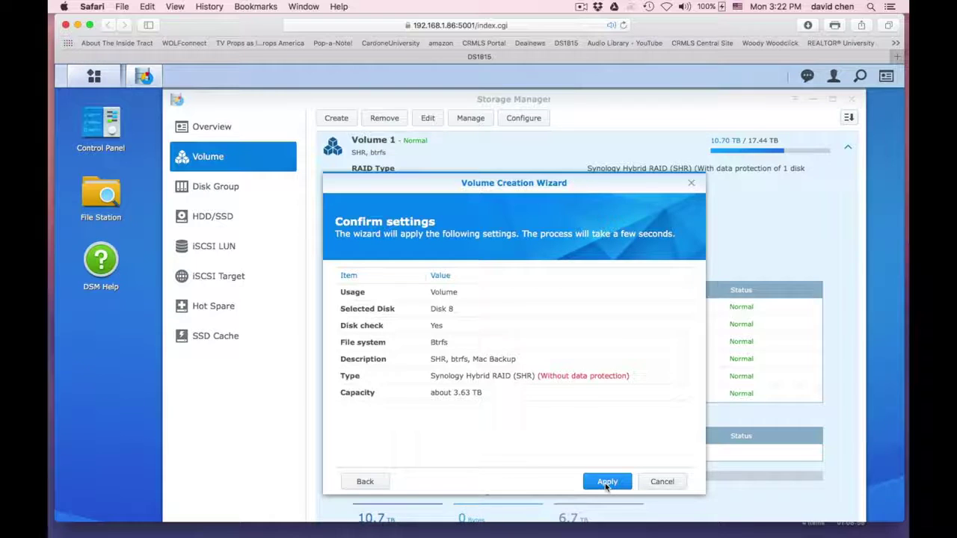
{"action": "left_click", "coordinate": [607, 482]}
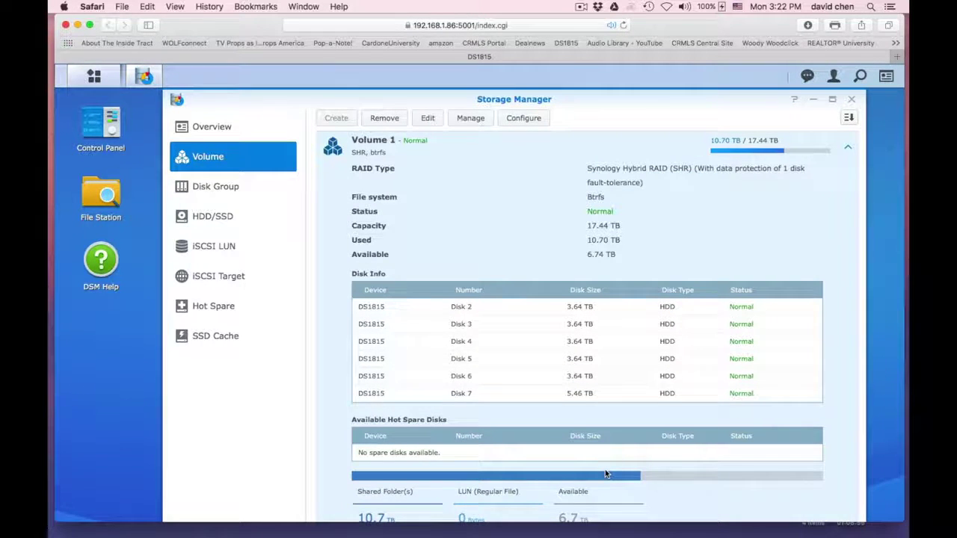
Step: Collapse Volume 1 and expand Volume 2 to show its Normal status and 3.49 TB capacity
{"action": "left_click", "coordinate": [847, 150]}
{"action": "left_click", "coordinate": [847, 178]}
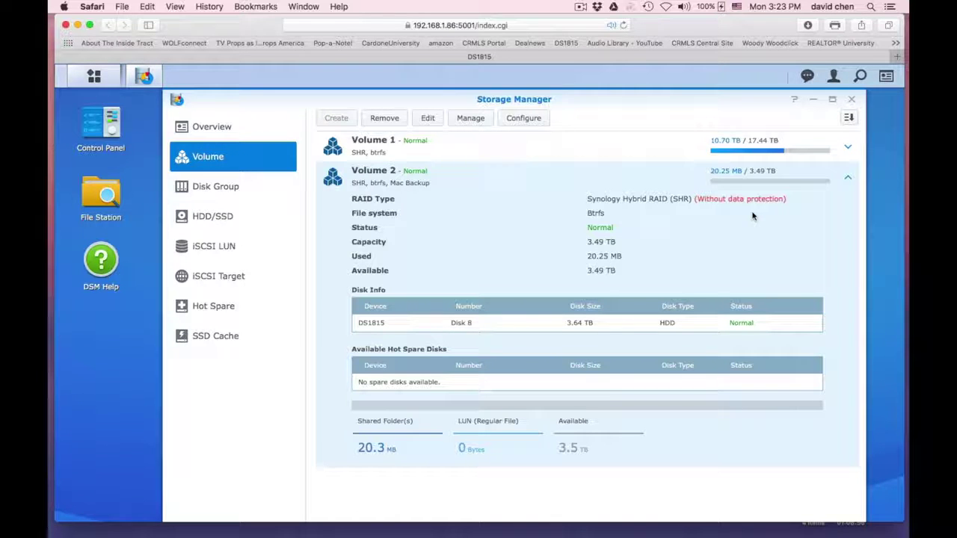
Step: Begin creating a new shared folder from Control Panel's Shared Folder page
{"action": "left_click", "coordinate": [107, 131]}
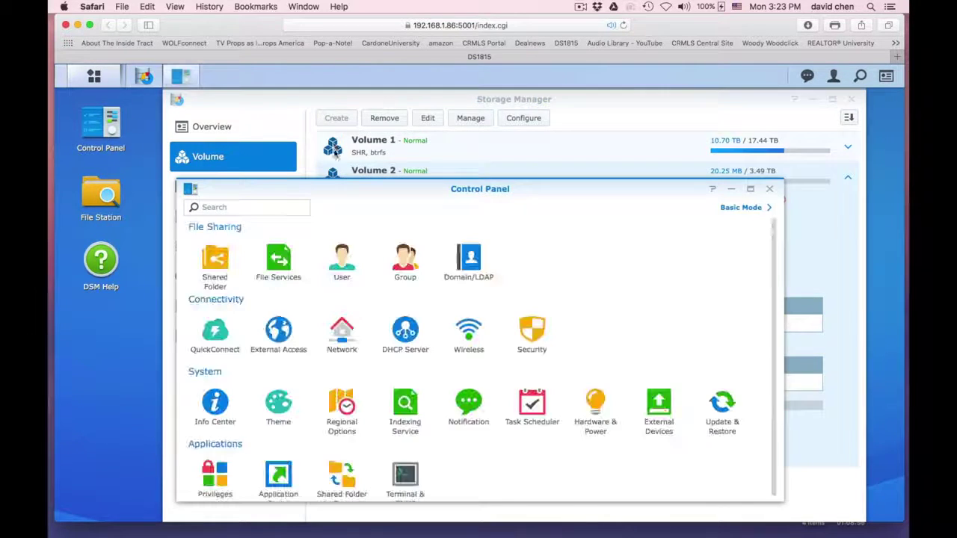
{"action": "left_click", "coordinate": [216, 261]}
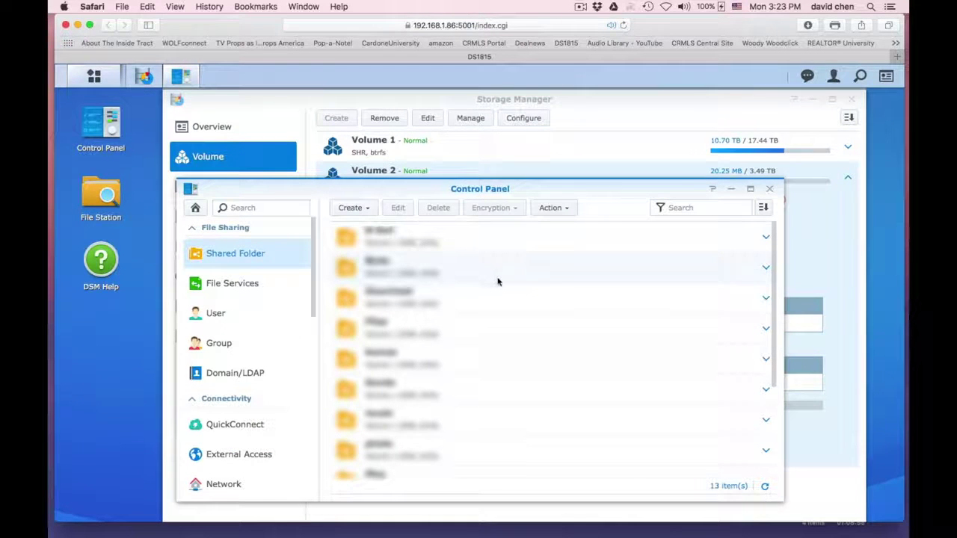
{"action": "left_click", "coordinate": [353, 208]}
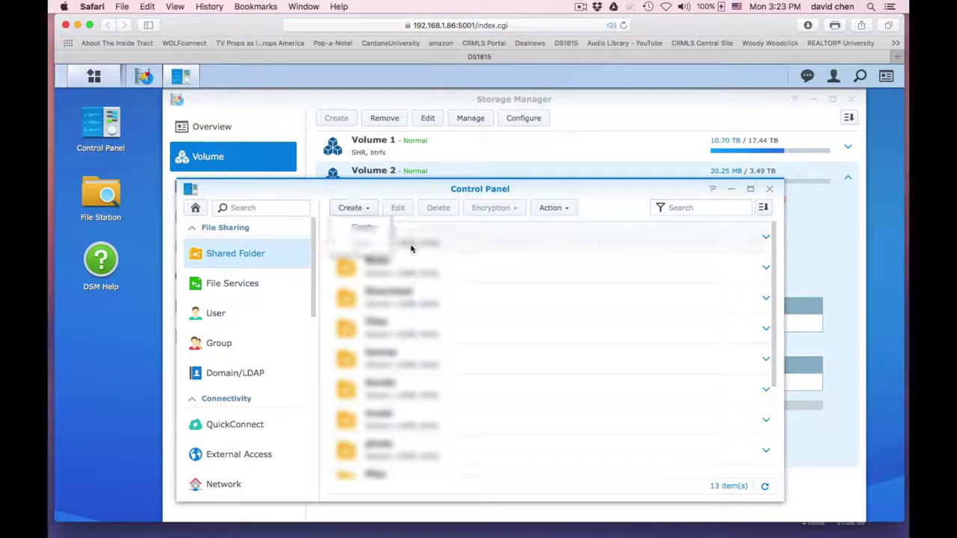
{"action": "left_click", "coordinate": [380, 229]}
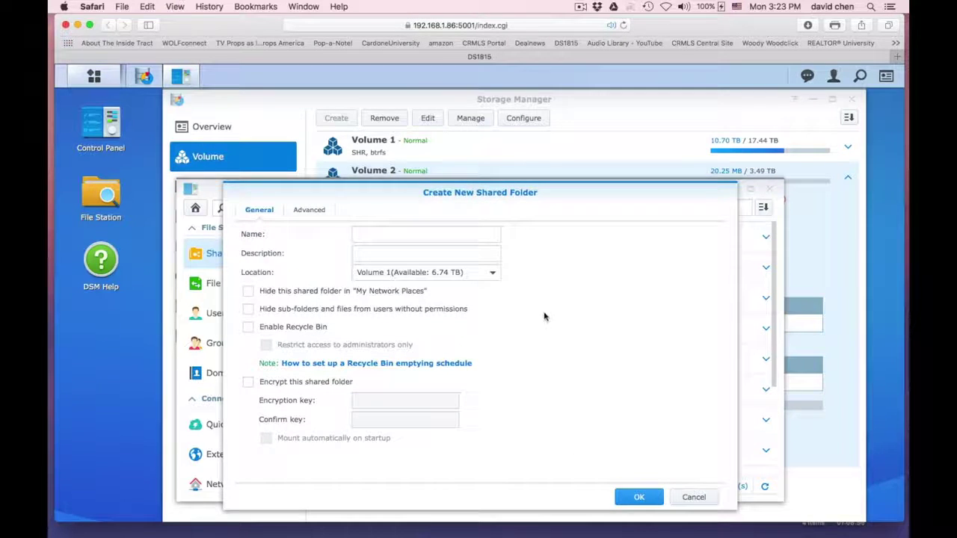
Step: Name and describe the folder 'Mac Backup' and place it on Volume 2
{"action": "left_click", "coordinate": [403, 234]}
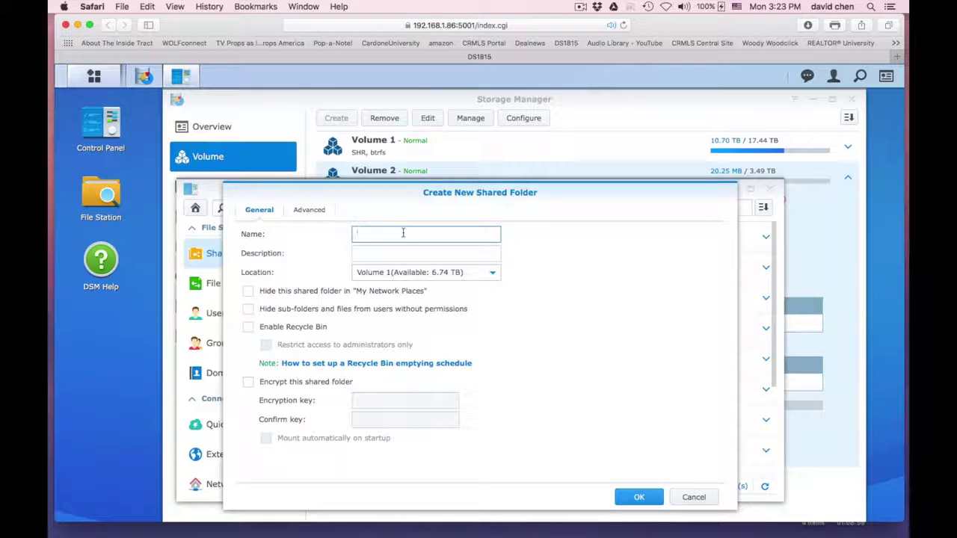
{"action": "type", "text": "Mac Backup"}
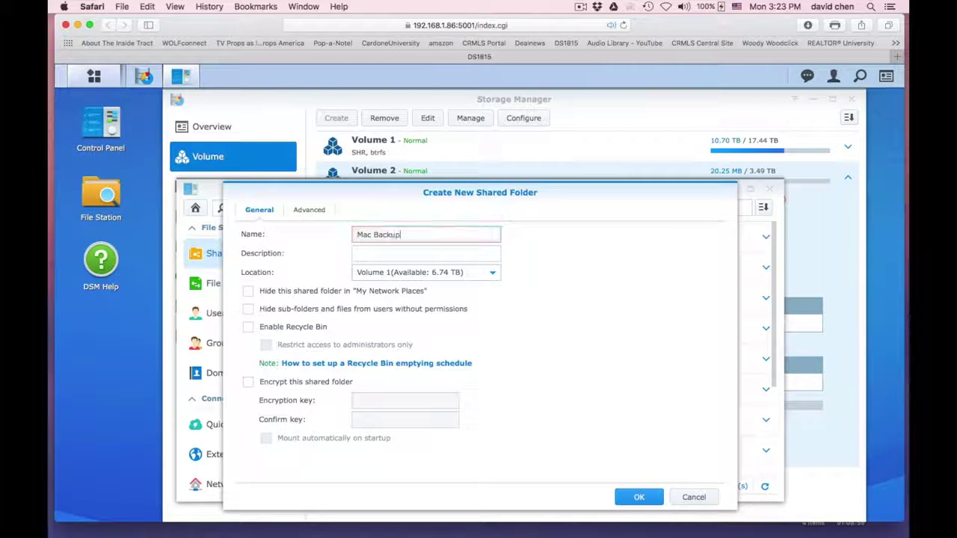
{"action": "left_click", "coordinate": [402, 251]}
{"action": "type", "text": "M"}
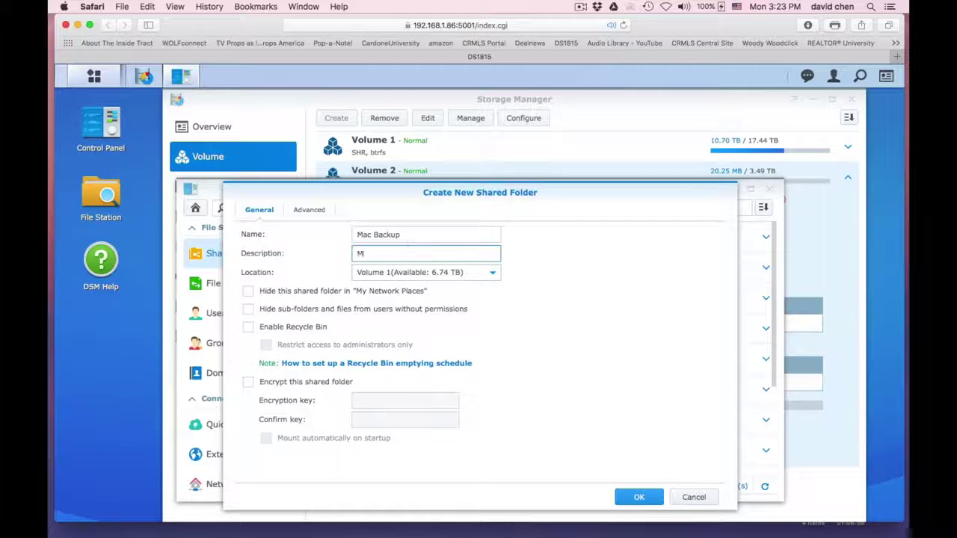
{"action": "type", "text": "ac Backup"}
{"action": "left_click", "coordinate": [493, 273]}
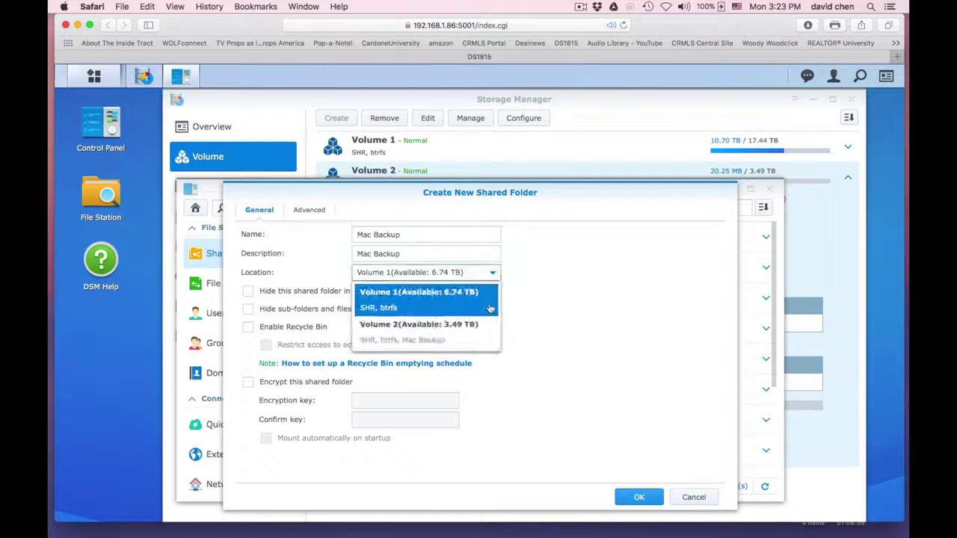
{"action": "left_click", "coordinate": [482, 333]}
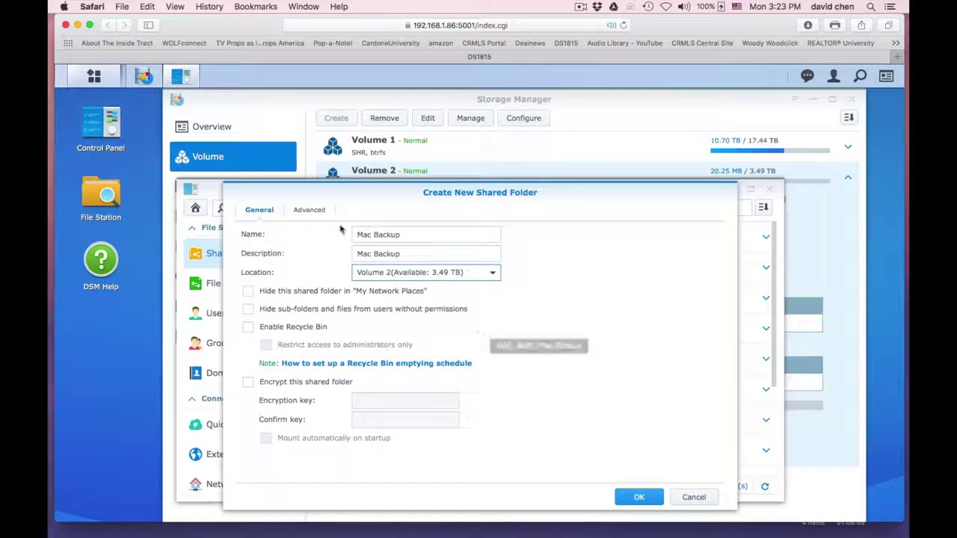
Step: Create the folder, giving admin and macbackup Read/Write and all other users No access
{"action": "left_click", "coordinate": [319, 213]}
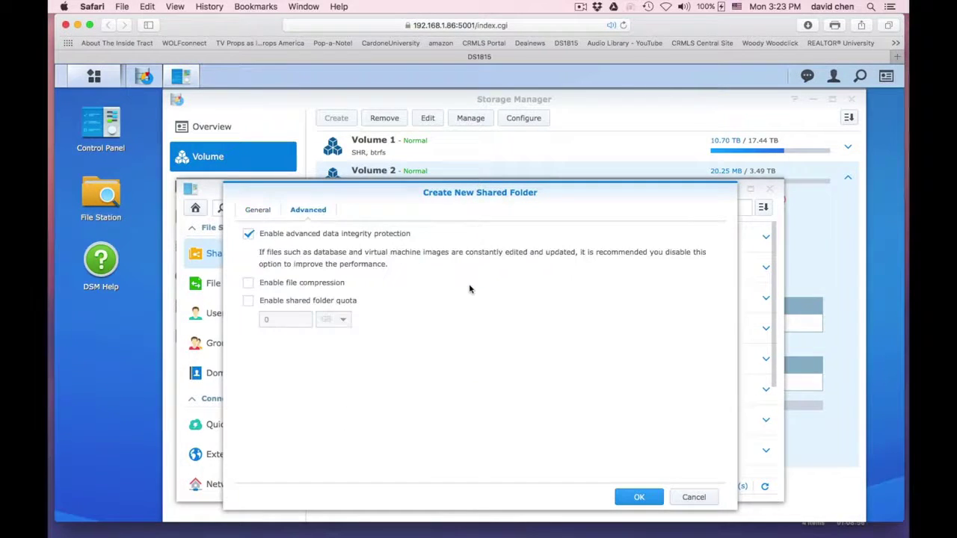
{"action": "left_click", "coordinate": [641, 498]}
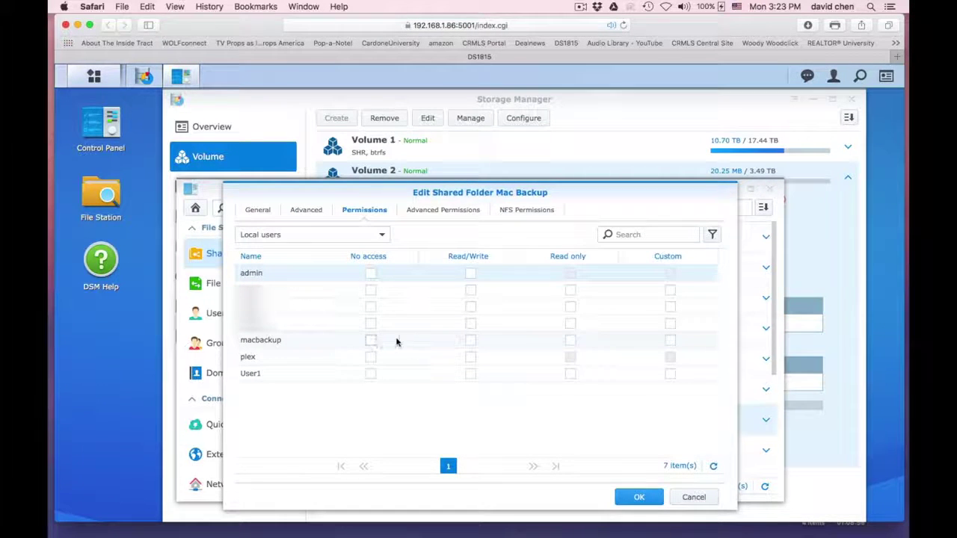
{"action": "left_click", "coordinate": [472, 341]}
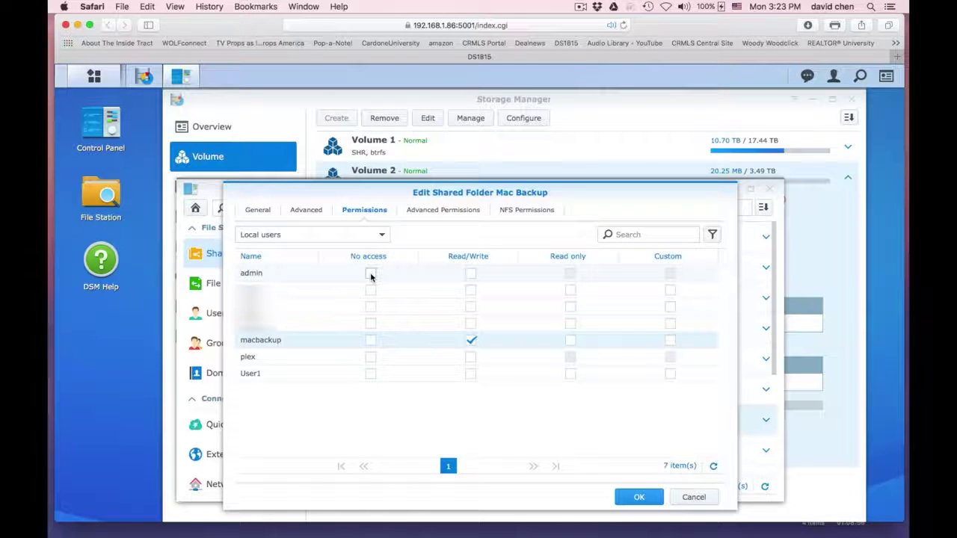
{"action": "left_click", "coordinate": [471, 274]}
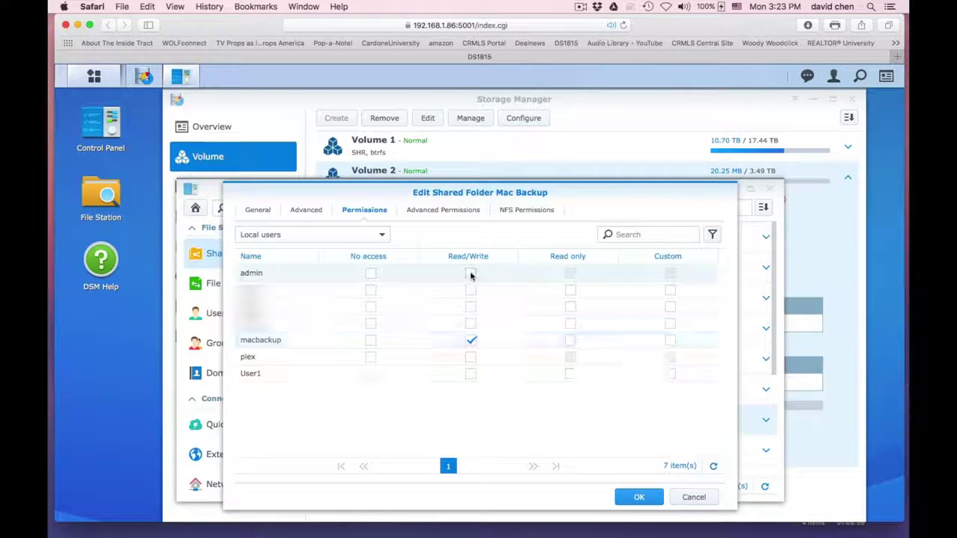
{"action": "left_click", "coordinate": [371, 290]}
{"action": "left_click", "coordinate": [371, 307]}
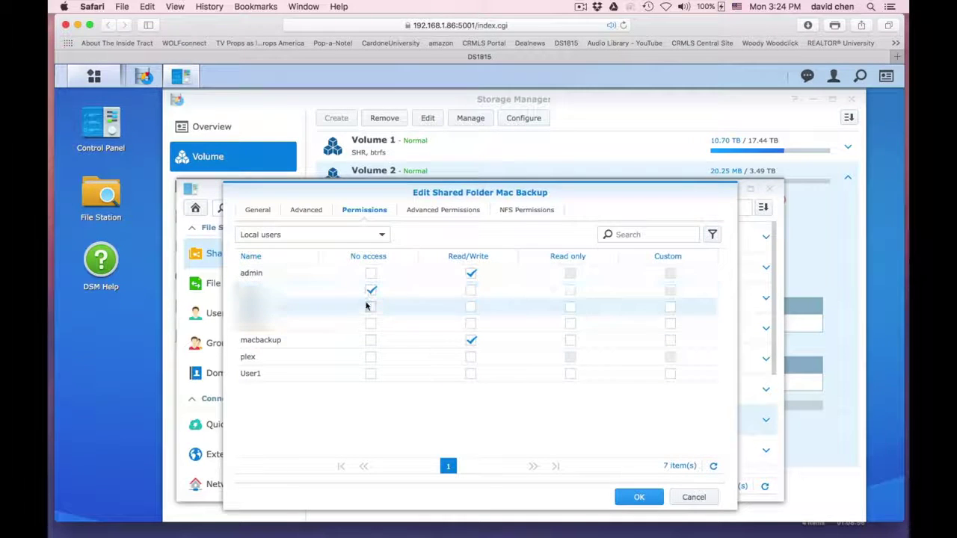
{"action": "left_click", "coordinate": [370, 325]}
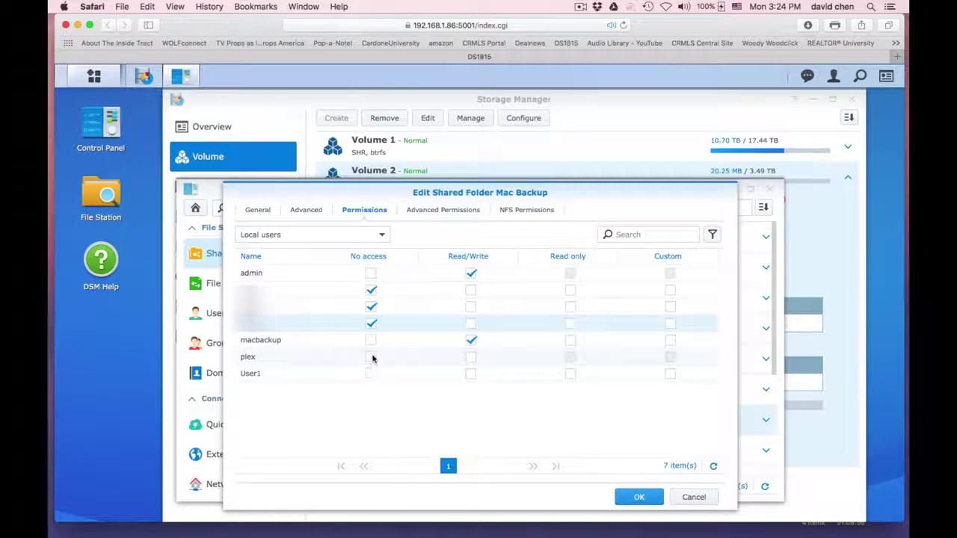
{"action": "left_click", "coordinate": [370, 357]}
{"action": "left_click", "coordinate": [371, 374]}
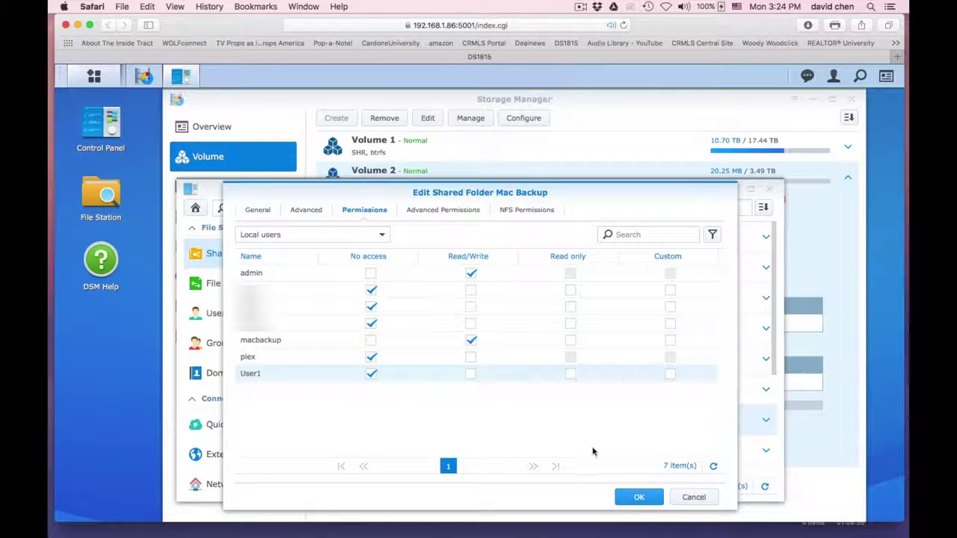
Step: Review the Advanced Permissions, NFS and quota tabs, then save the Mac Backup permissions
{"action": "left_click", "coordinate": [430, 209]}
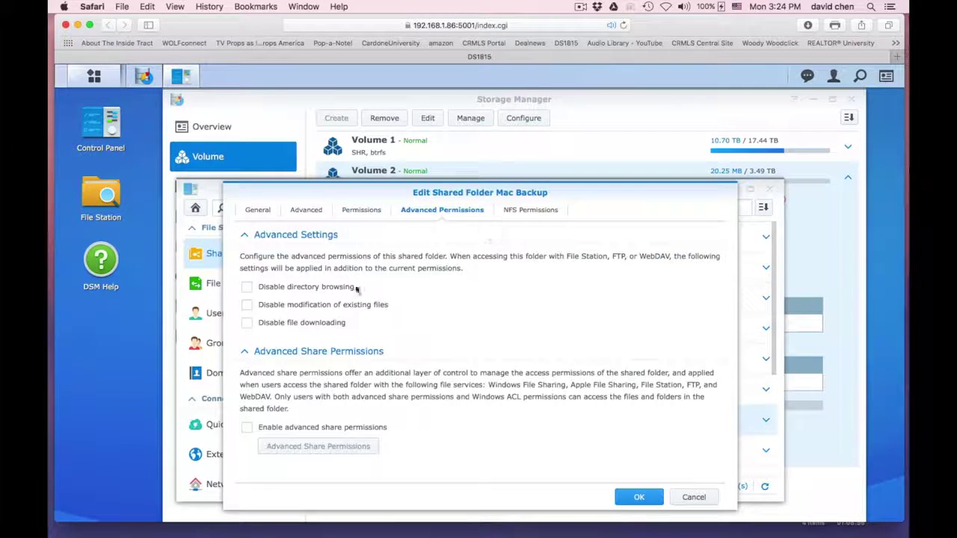
{"action": "left_click", "coordinate": [520, 212]}
{"action": "left_click", "coordinate": [307, 213]}
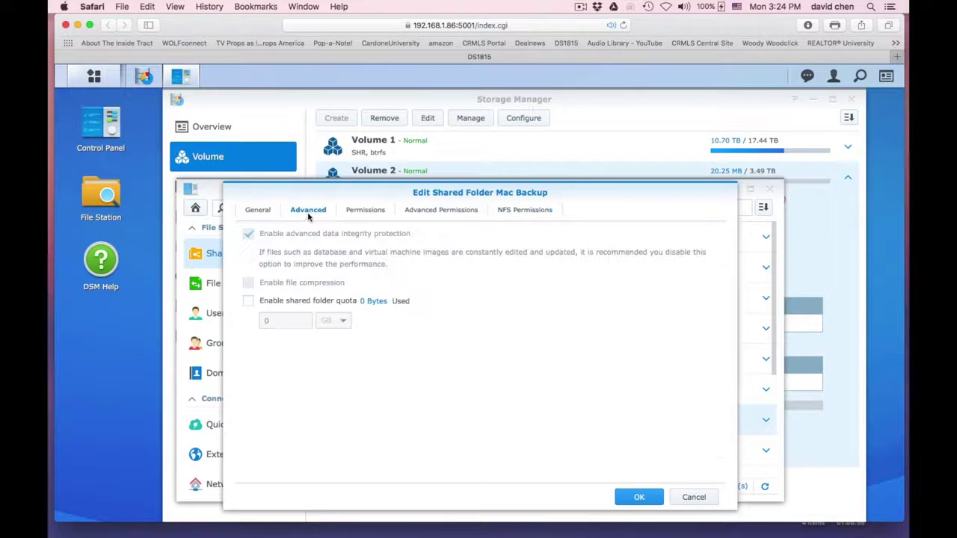
{"action": "left_click", "coordinate": [258, 212]}
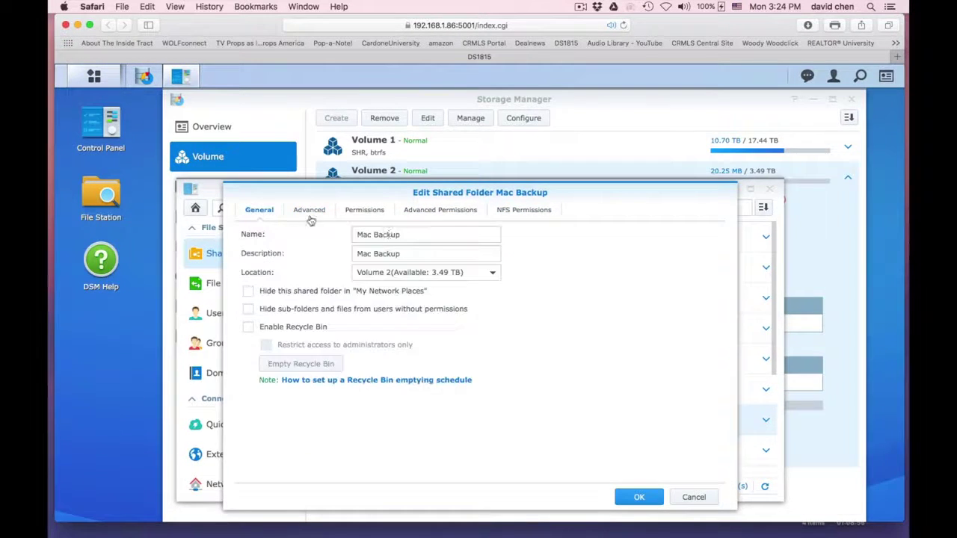
{"action": "left_click", "coordinate": [640, 497]}
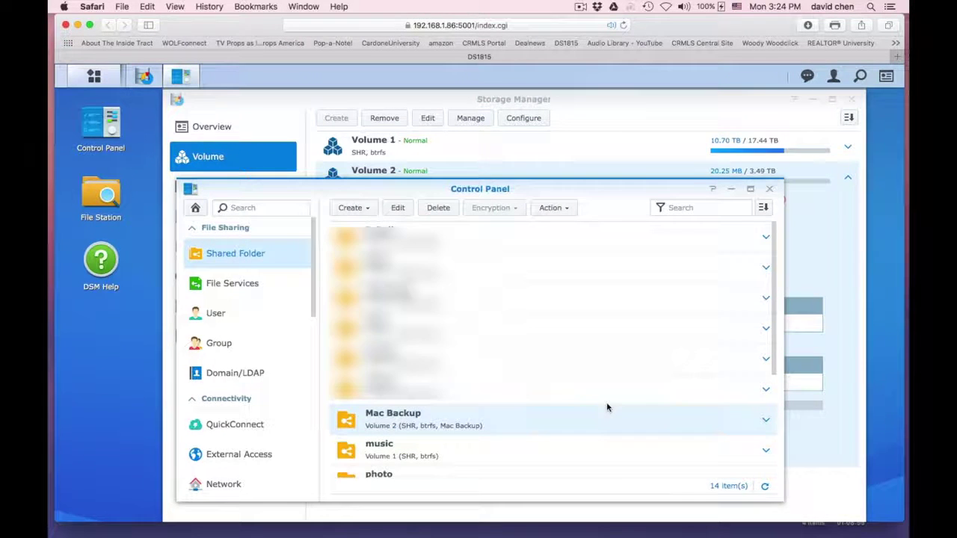
{"action": "left_click", "coordinate": [228, 318]}
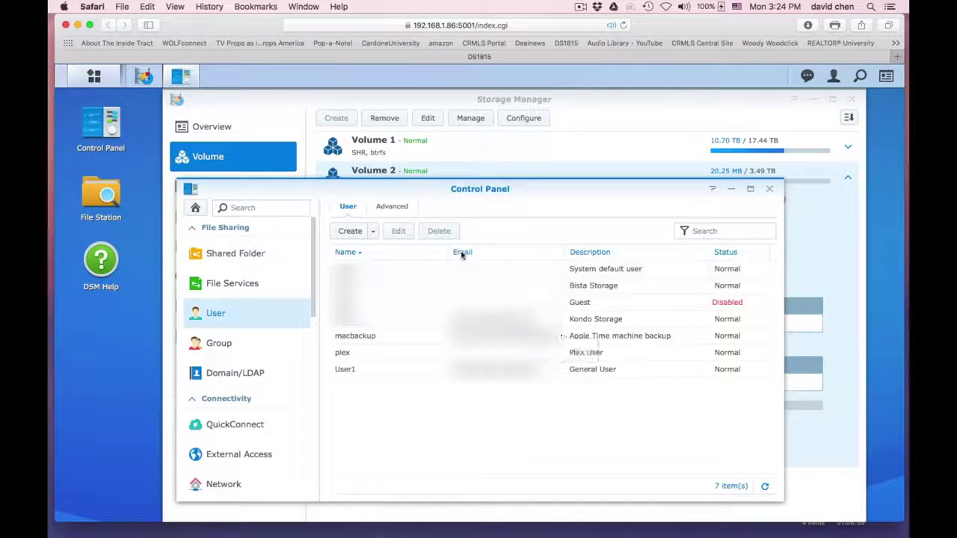
Step: Open the macbackup user's settings and go to its Quota tab
{"action": "left_click", "coordinate": [364, 337]}
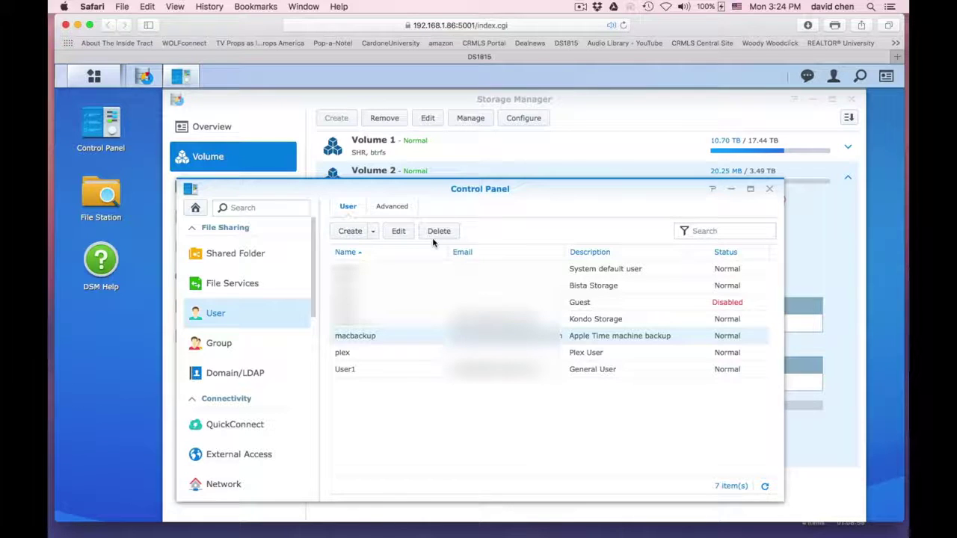
{"action": "left_click", "coordinate": [399, 233]}
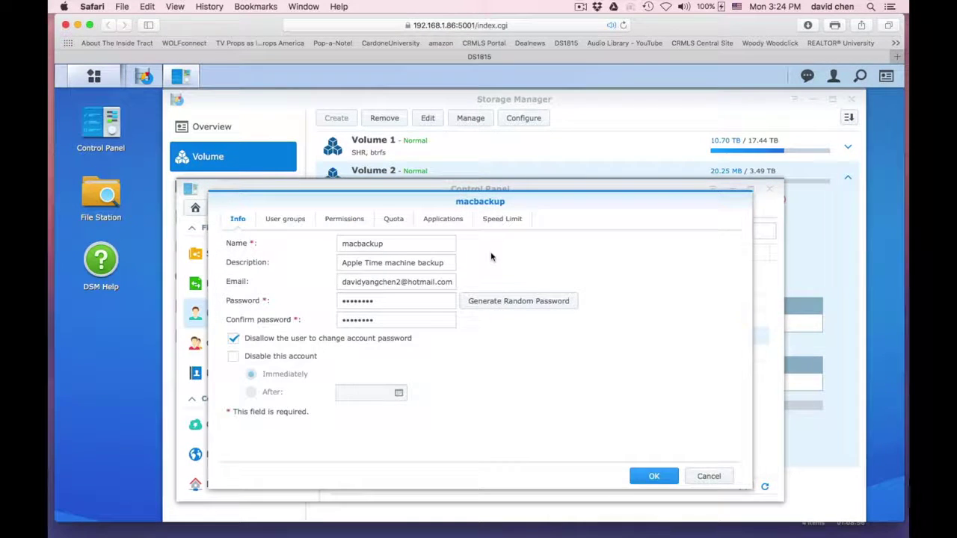
{"action": "left_click", "coordinate": [495, 223]}
{"action": "left_click", "coordinate": [449, 221]}
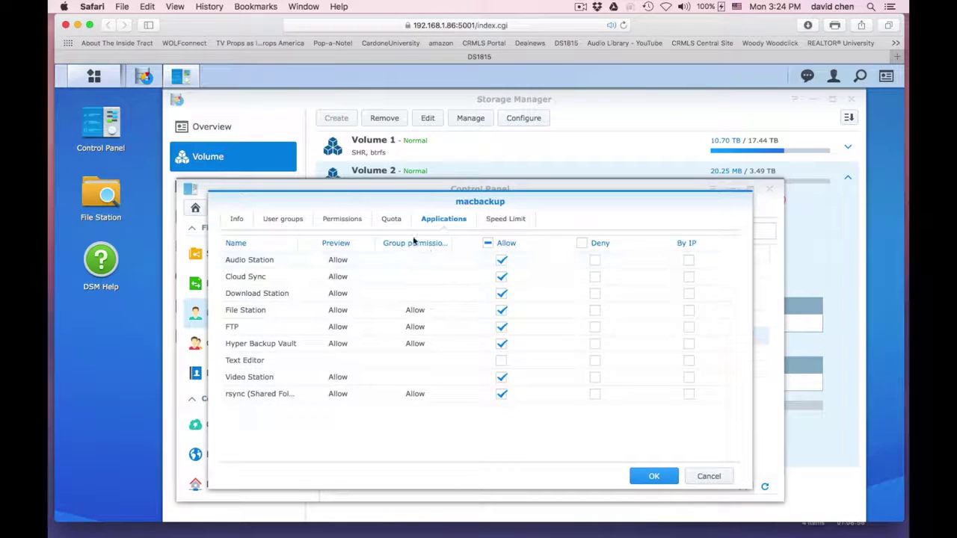
{"action": "left_click", "coordinate": [390, 219]}
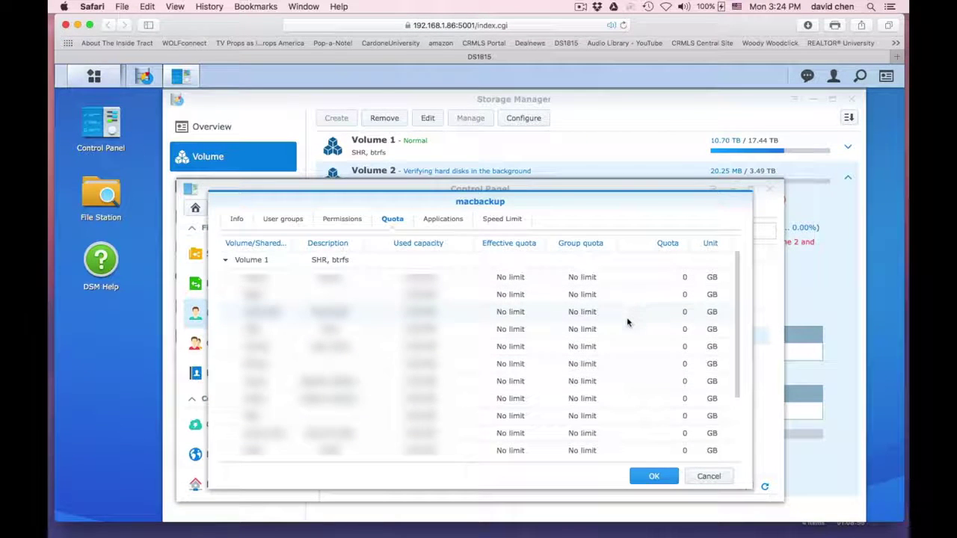
Step: Set macbackup's quota on Mac Backup to 2 TB, save, and reopen Control Panel
{"action": "scroll", "coordinate": [627, 323], "scroll_direction": "down", "scroll_amount": 3}
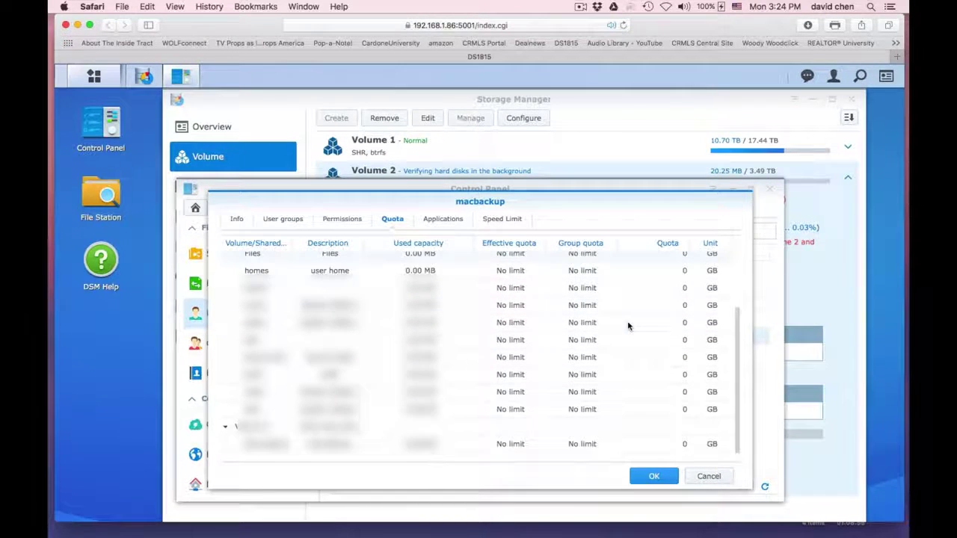
{"action": "left_click", "coordinate": [683, 444]}
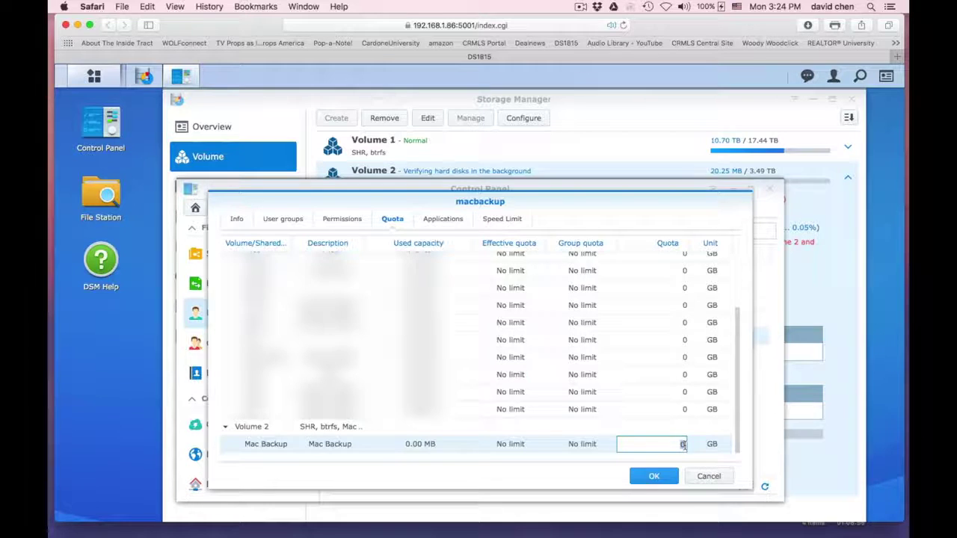
{"action": "type", "text": "2"}
{"action": "left_click", "coordinate": [715, 446]}
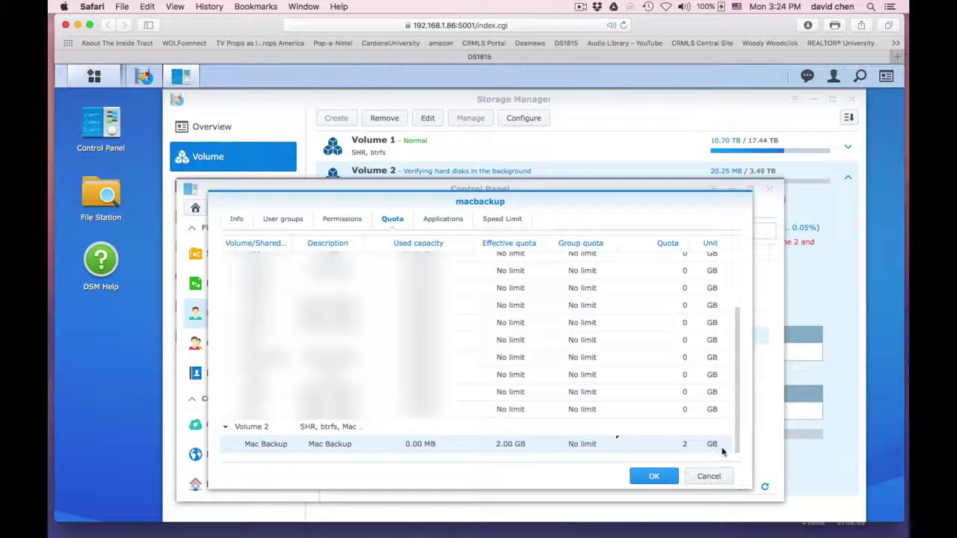
{"action": "left_click", "coordinate": [721, 449]}
{"action": "left_click", "coordinate": [721, 449]}
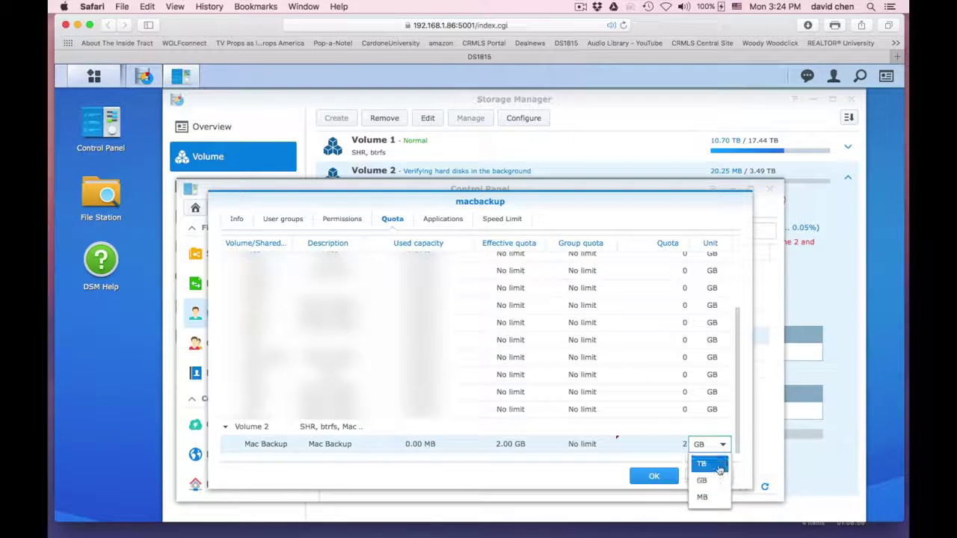
{"action": "left_click", "coordinate": [702, 463]}
{"action": "left_click", "coordinate": [669, 476]}
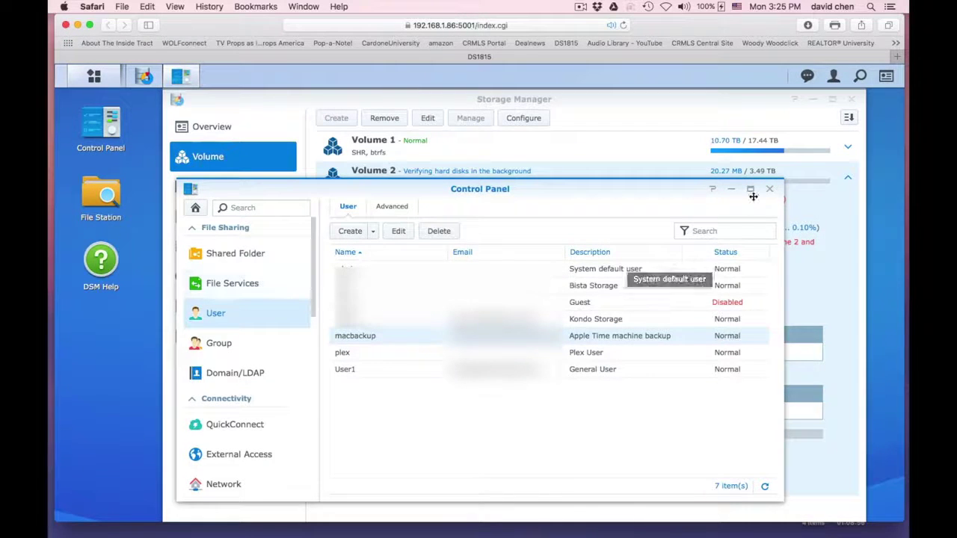
{"action": "left_click", "coordinate": [770, 189]}
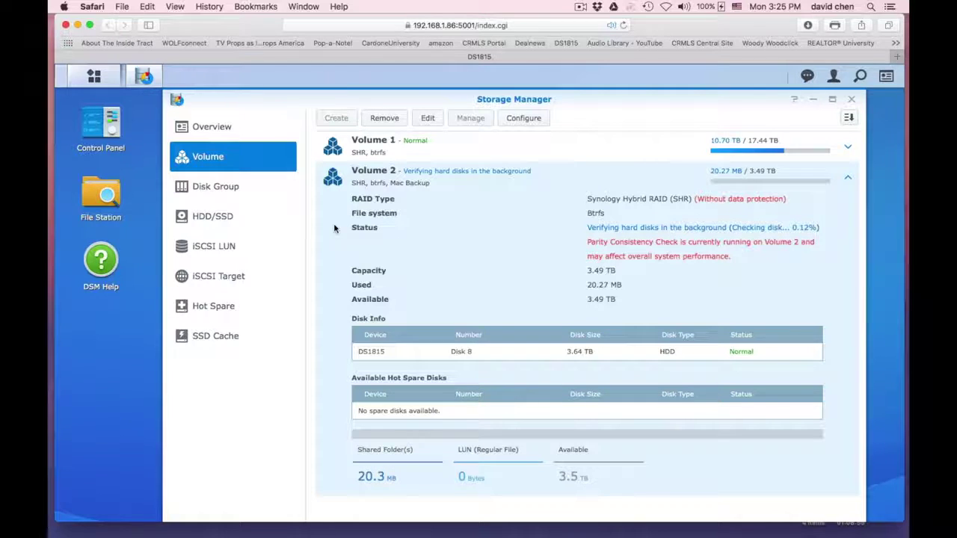
{"action": "left_click", "coordinate": [105, 124]}
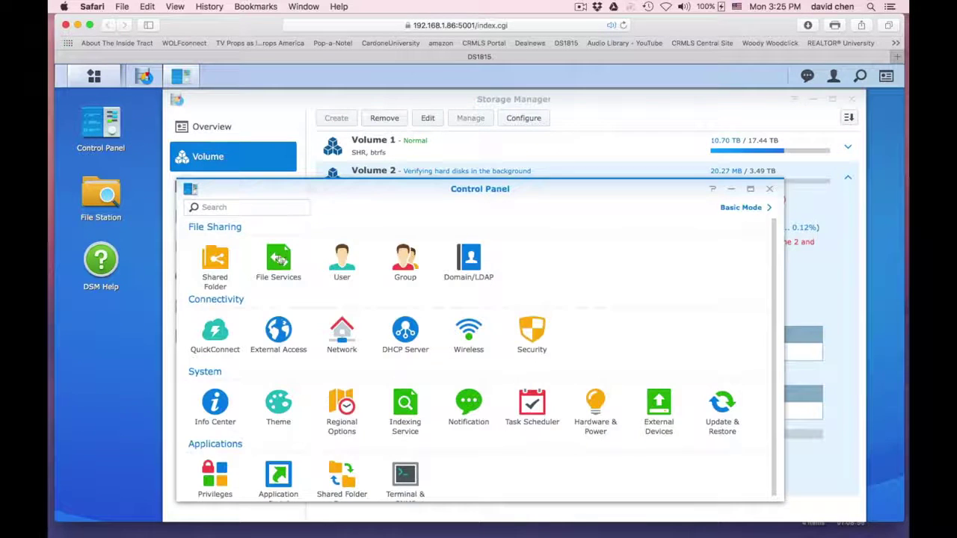
Step: In File Services, choose Mac Backup as the Time Machine destination folder
{"action": "left_click", "coordinate": [278, 258]}
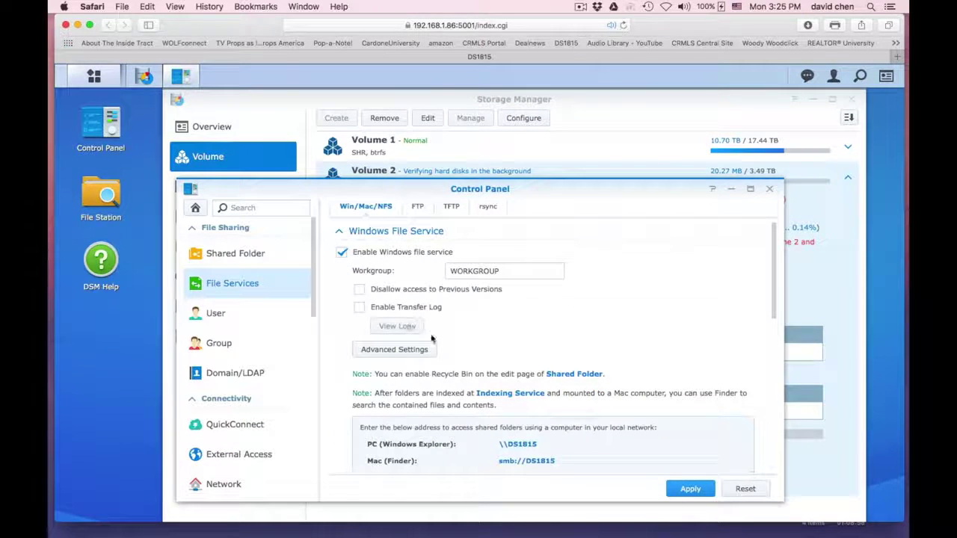
{"action": "scroll", "coordinate": [430, 339], "scroll_direction": "down", "scroll_amount": 8}
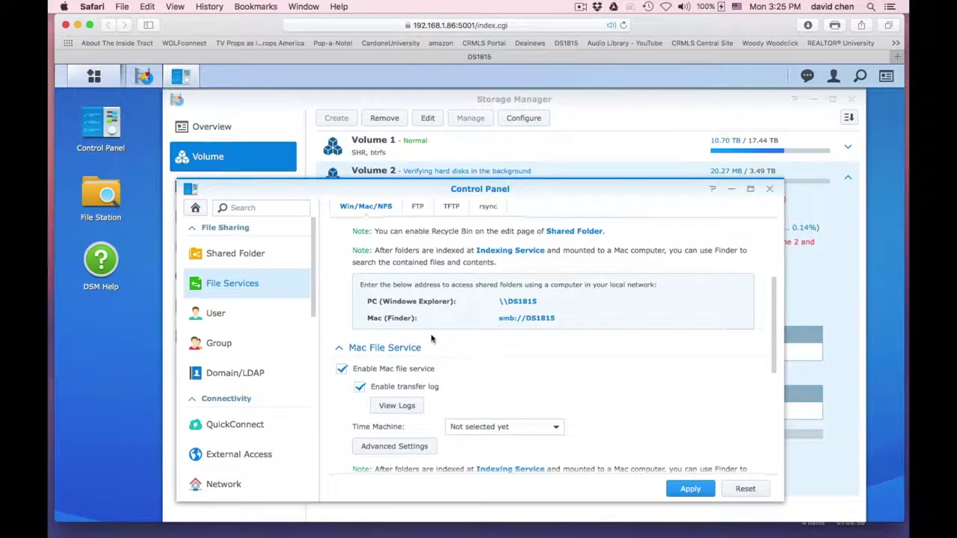
{"action": "left_click", "coordinate": [492, 341]}
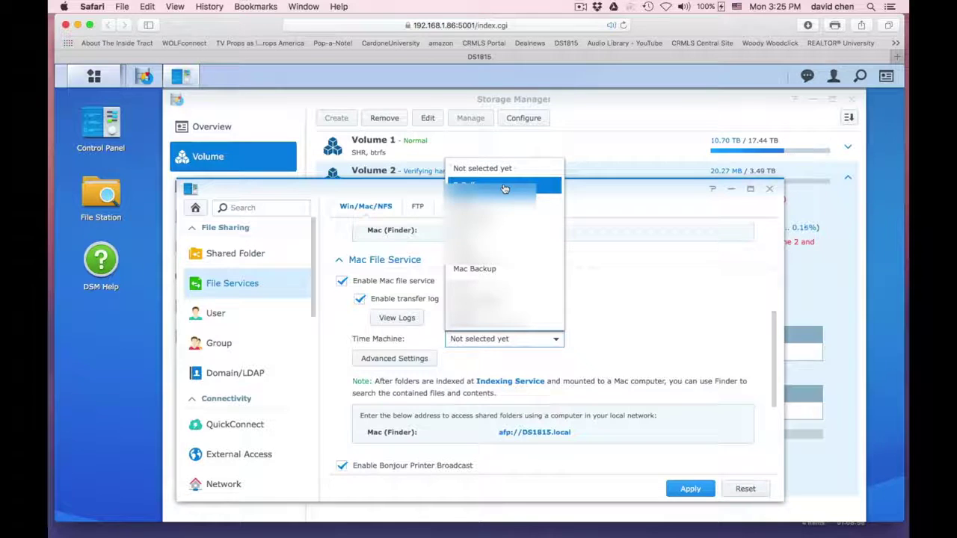
{"action": "left_click", "coordinate": [630, 284]}
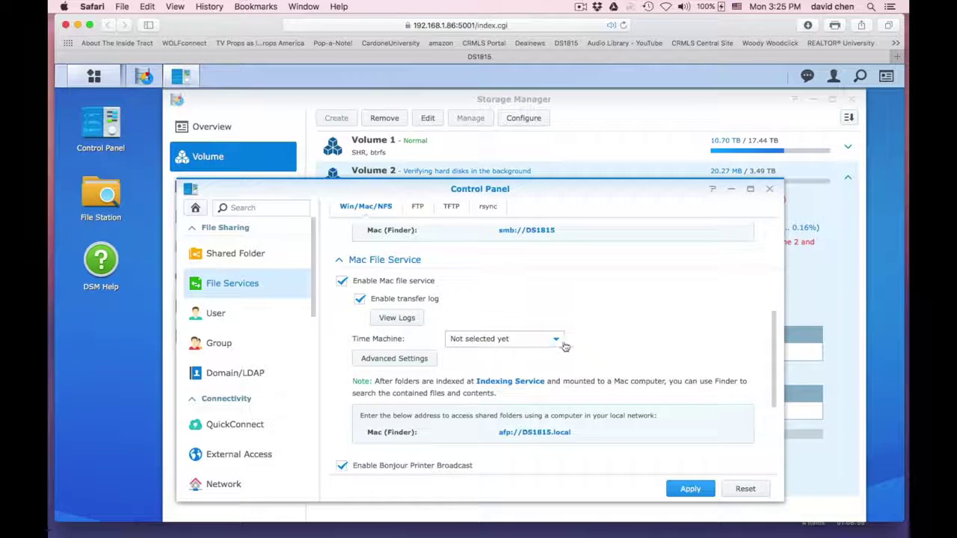
{"action": "scroll", "coordinate": [563, 344], "scroll_direction": "down", "scroll_amount": 3}
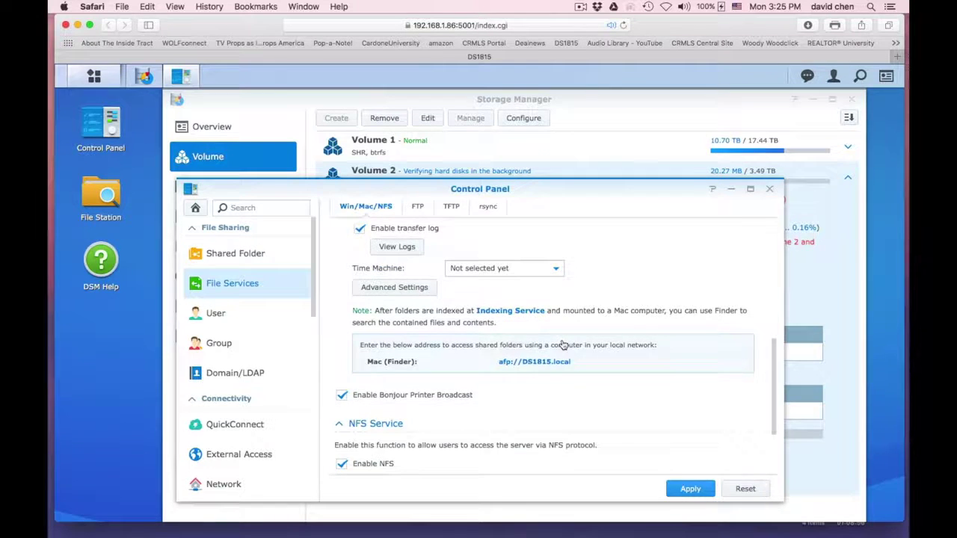
{"action": "scroll", "coordinate": [563, 344], "scroll_direction": "up", "scroll_amount": 3}
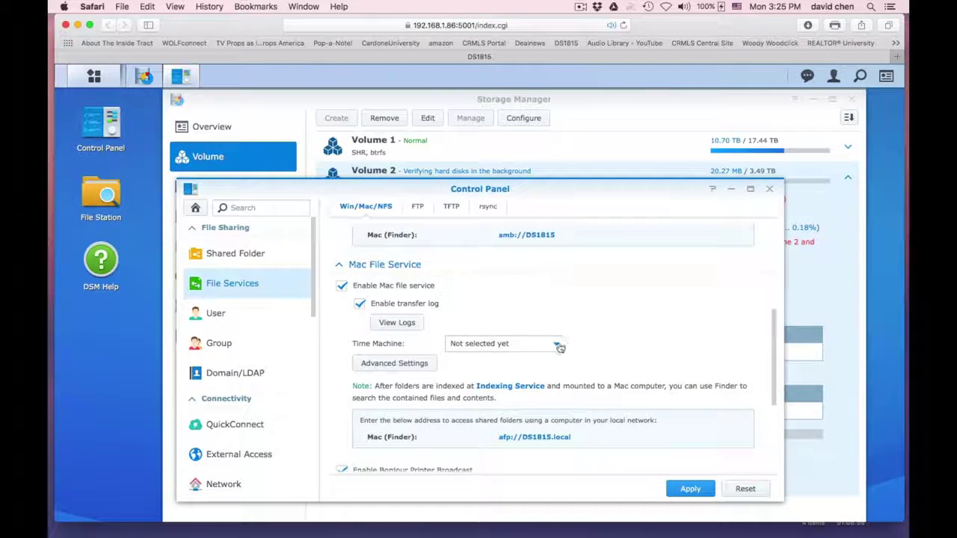
{"action": "left_click", "coordinate": [560, 348]}
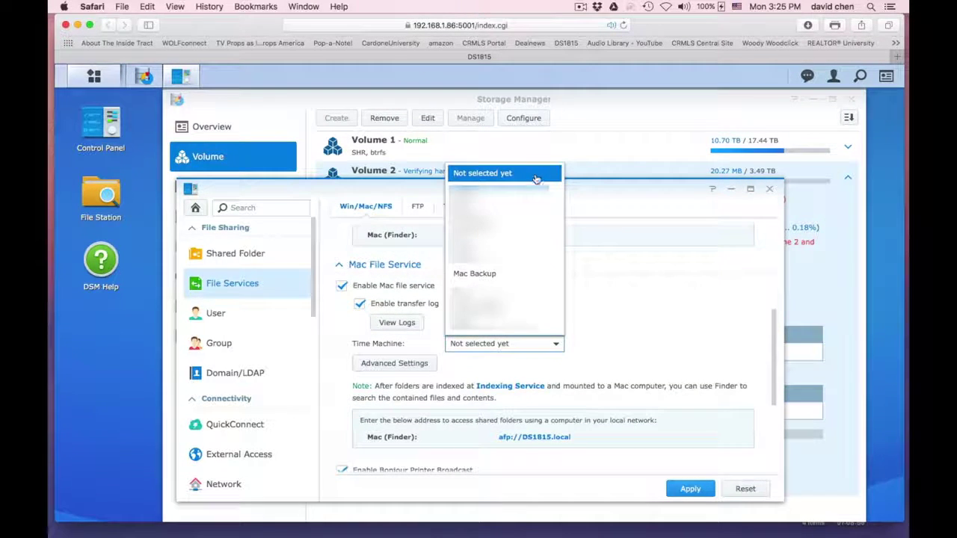
{"action": "left_click", "coordinate": [532, 273]}
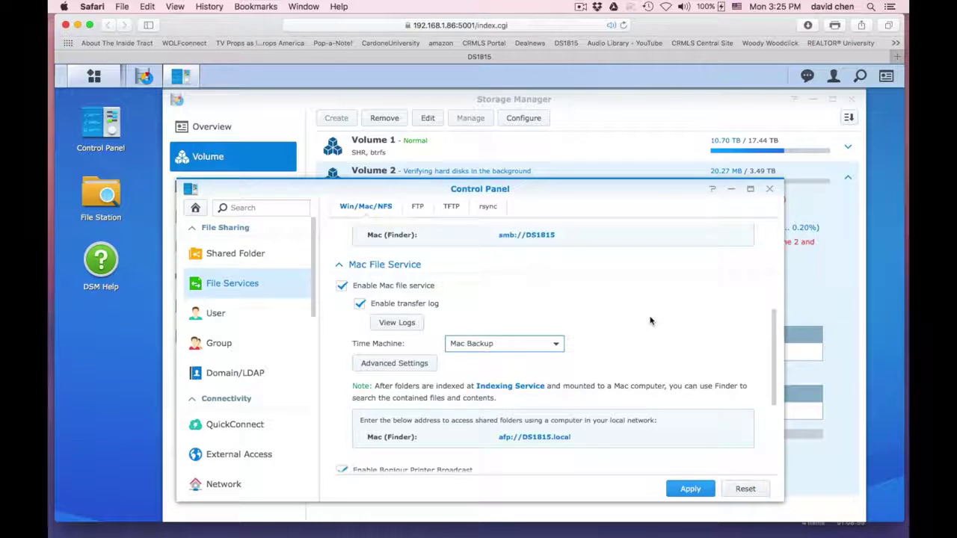
Step: Confirm the advanced Mac settings, apply, and open the Mac's Time Machine preferences
{"action": "left_click", "coordinate": [432, 364]}
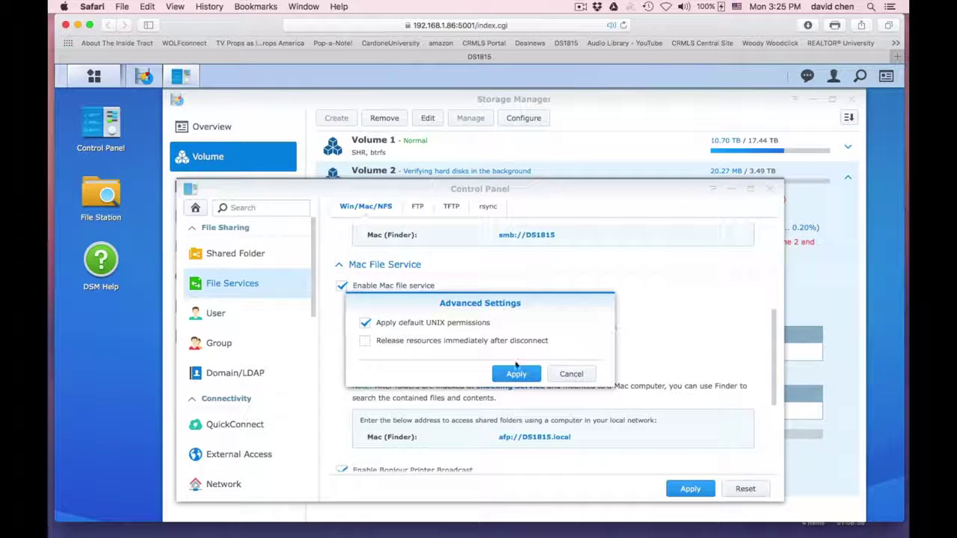
{"action": "left_click", "coordinate": [516, 374]}
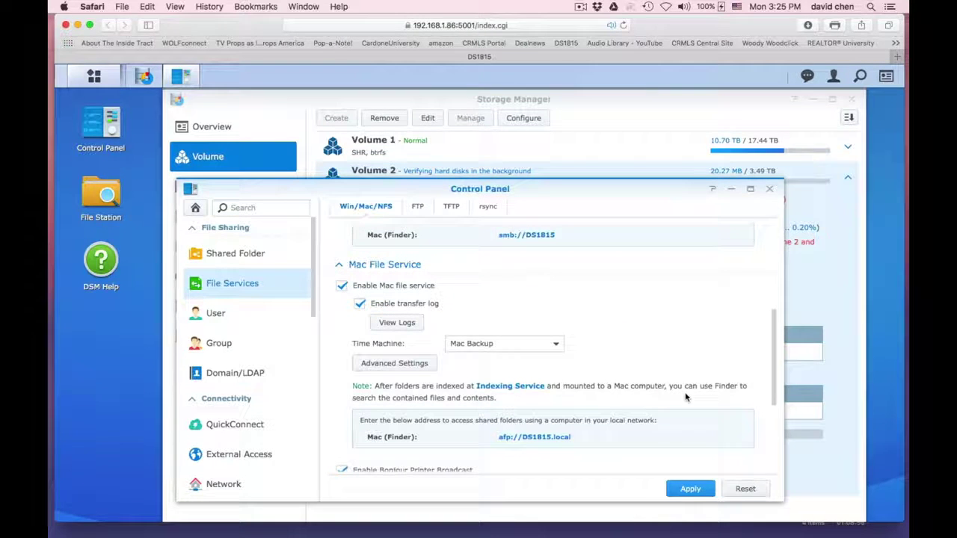
{"action": "left_click", "coordinate": [688, 489]}
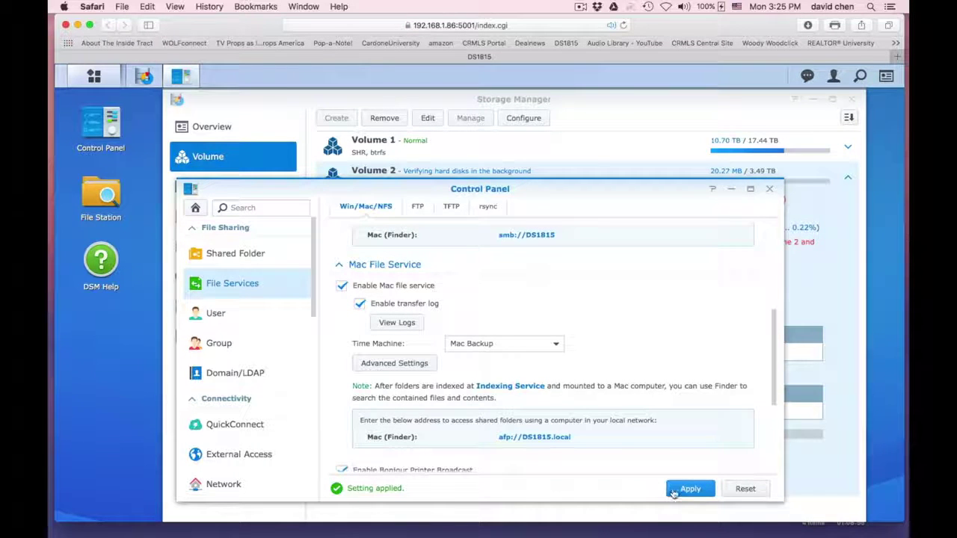
{"action": "left_click", "coordinate": [674, 490]}
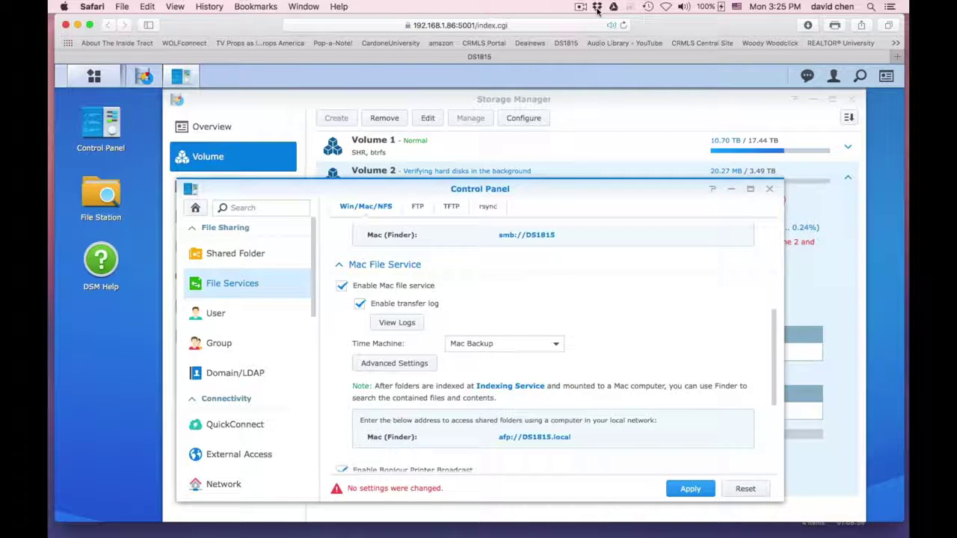
{"action": "left_click", "coordinate": [648, 7]}
{"action": "left_click", "coordinate": [693, 80]}
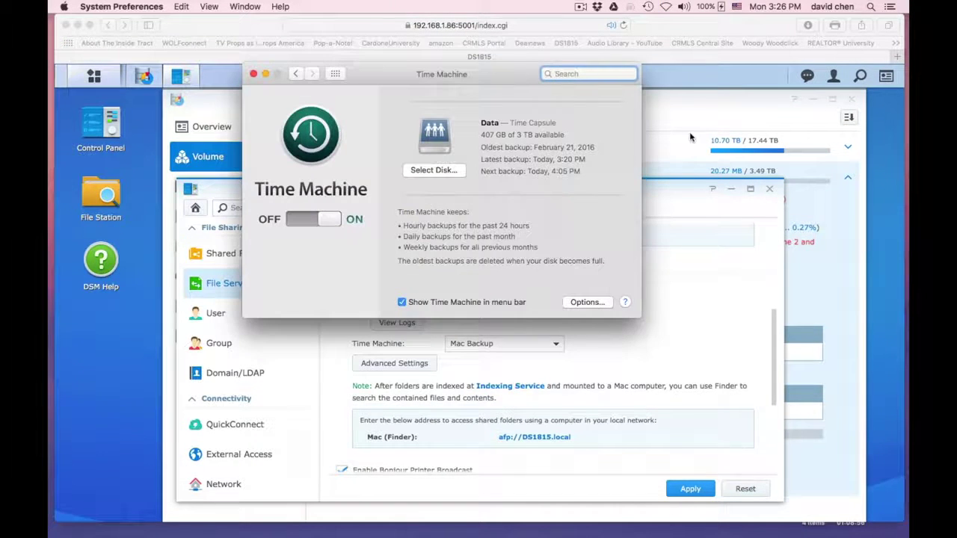
Step: Choose Mac Backup on DS1815 as a backup disk, keeping backups to both disks
{"action": "left_click", "coordinate": [437, 172]}
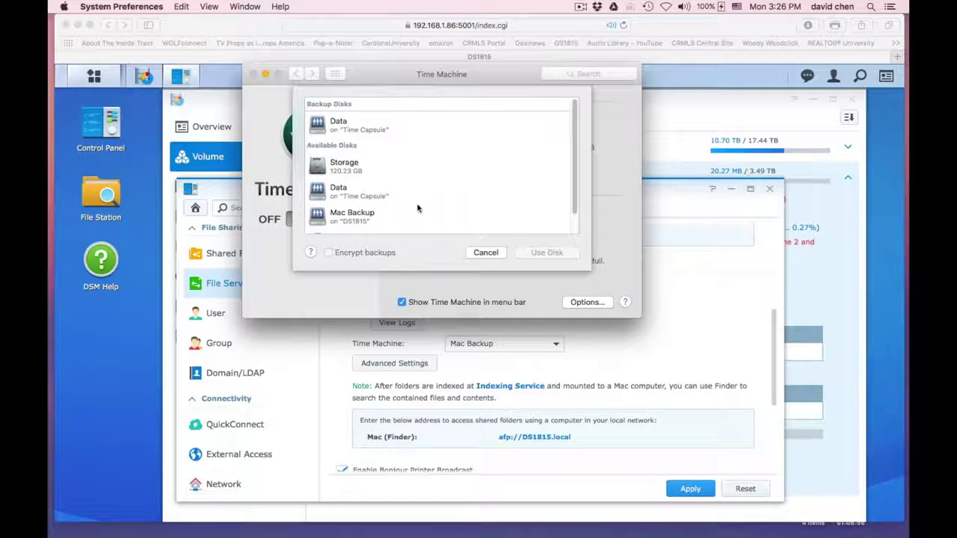
{"action": "scroll", "coordinate": [359, 202], "scroll_direction": "down", "scroll_amount": 1}
{"action": "left_click", "coordinate": [342, 198]}
{"action": "scroll", "coordinate": [501, 207], "scroll_direction": "up", "scroll_amount": 1}
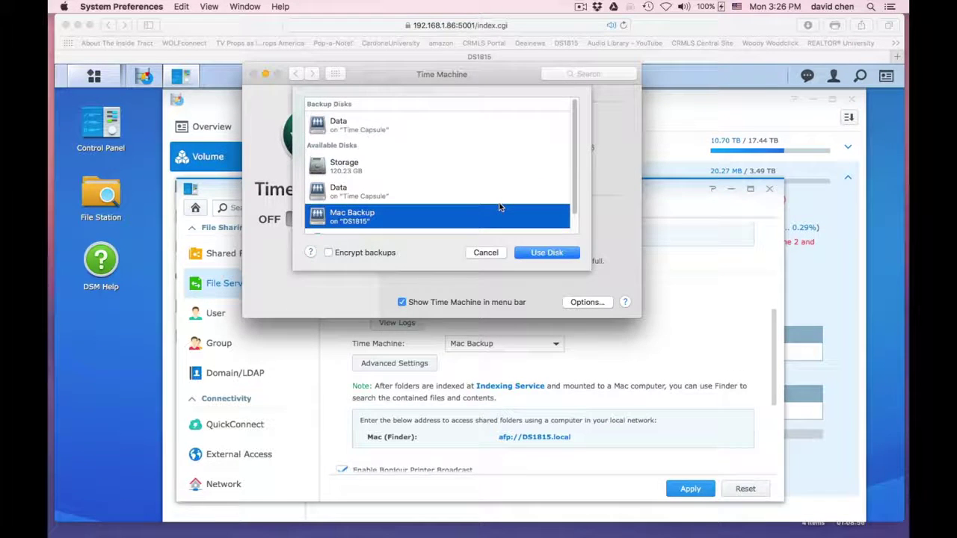
{"action": "left_click", "coordinate": [534, 252]}
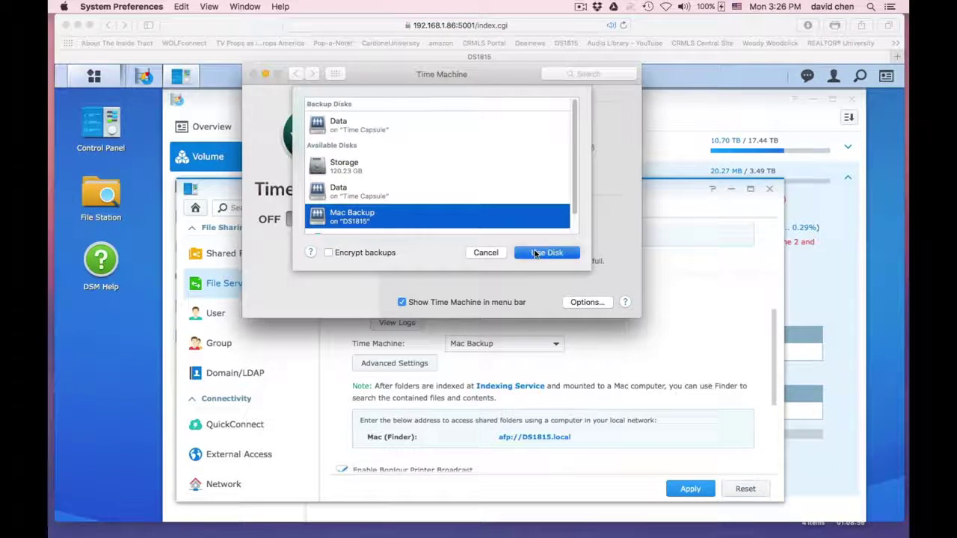
{"action": "left_click", "coordinate": [557, 149]}
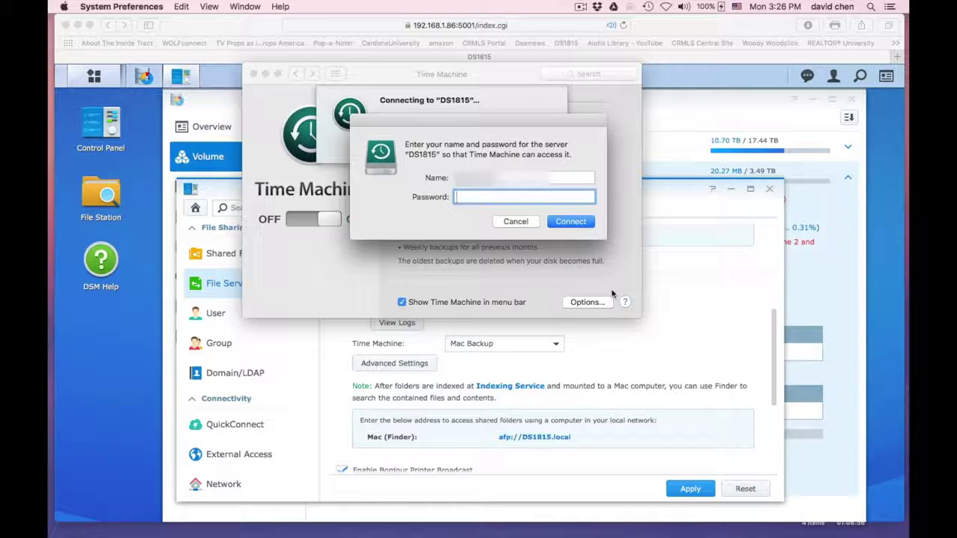
Step: Enter the server account name and password and connect
{"action": "key", "text": "shift+Tab"}
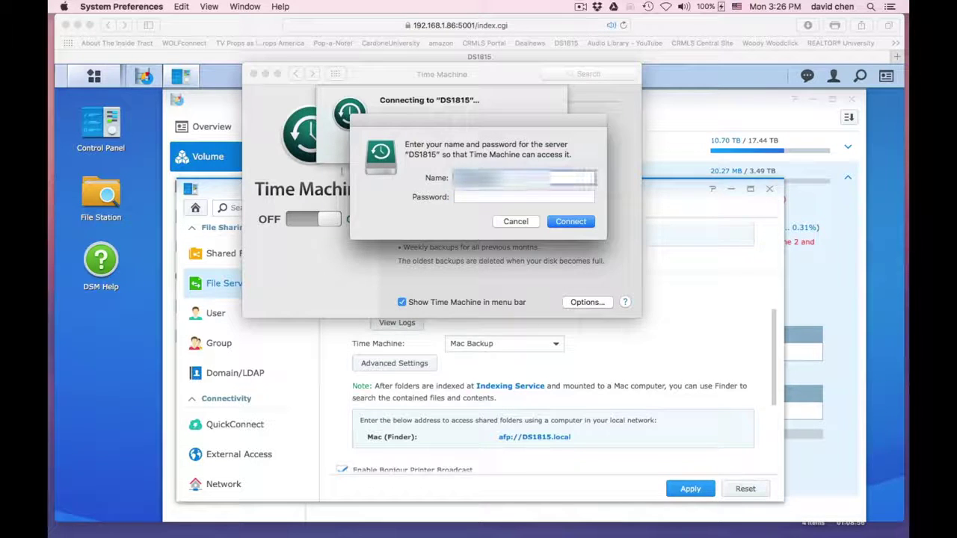
{"action": "type", "text": "macbackup"}
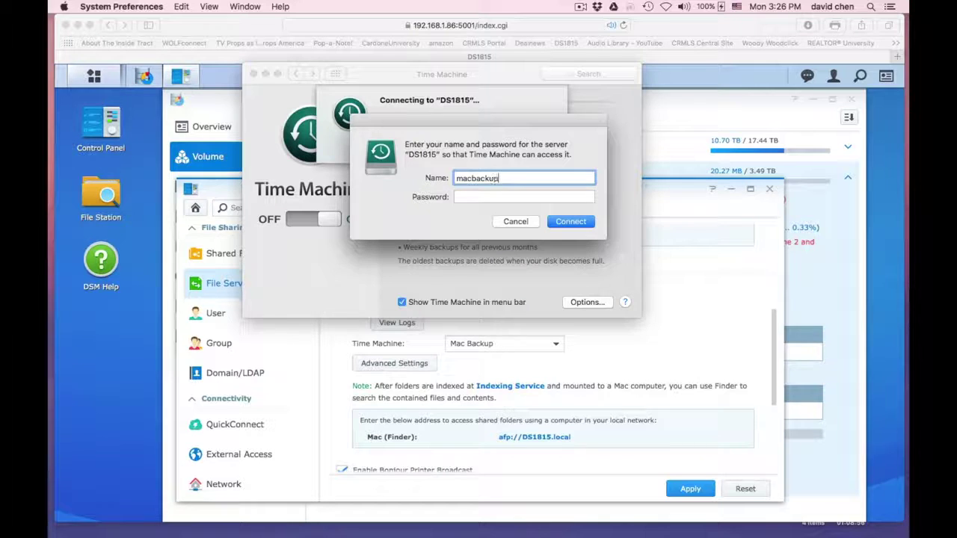
{"action": "key", "text": "Tab"}
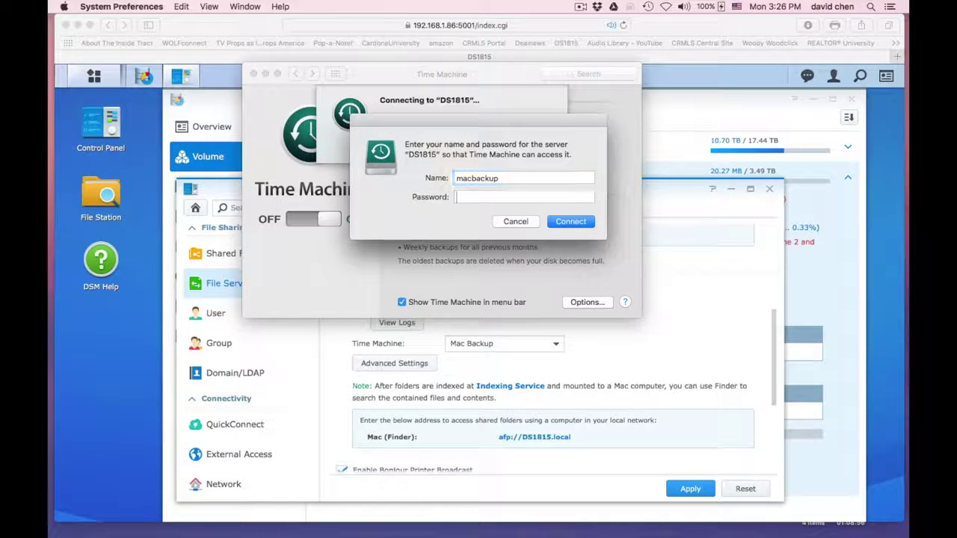
{"action": "type", "text": "•••••••••"}
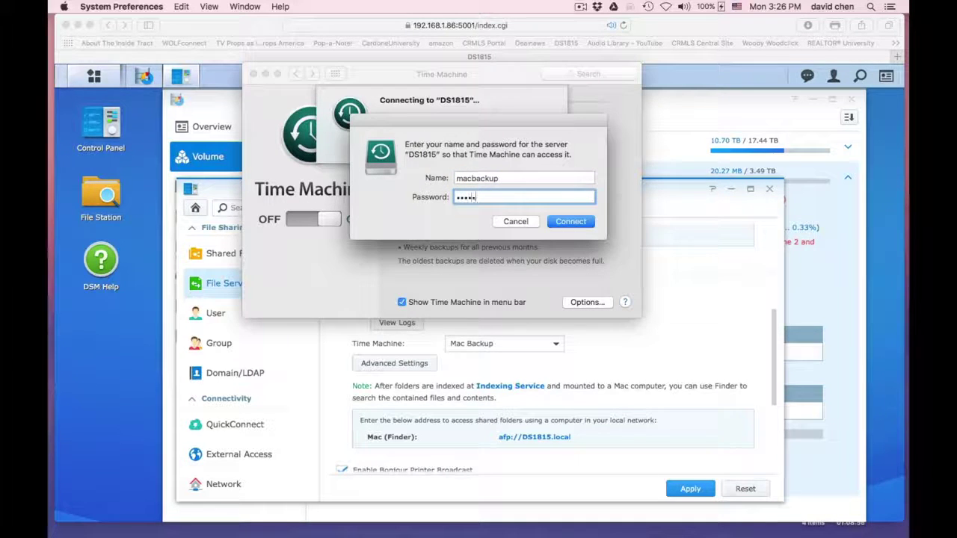
{"action": "key", "text": "Return"}
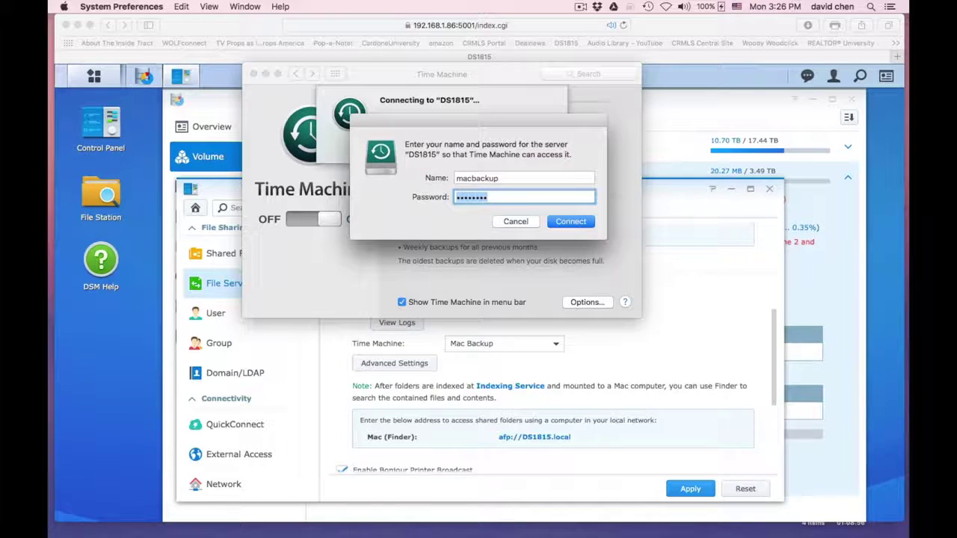
{"action": "type", "text": "••••••••"}
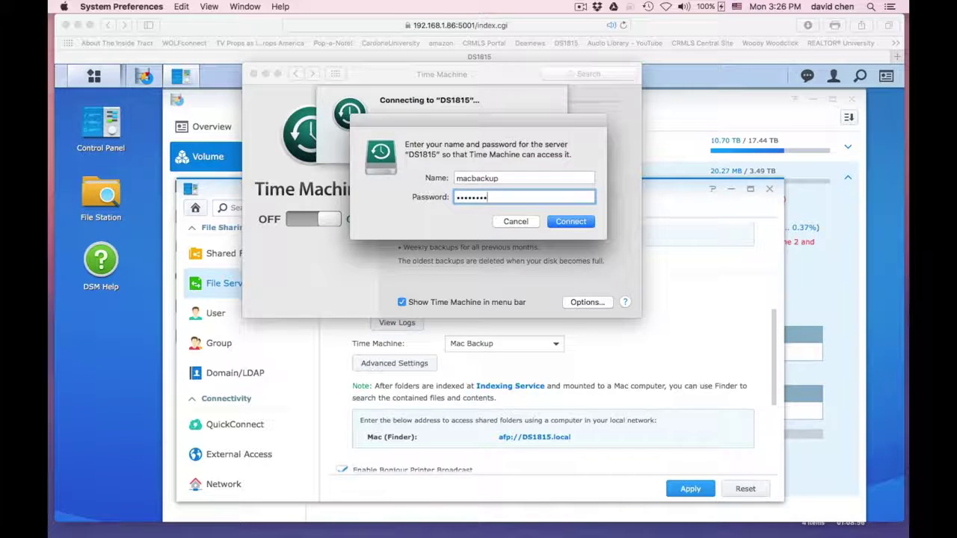
{"action": "left_click", "coordinate": [579, 222]}
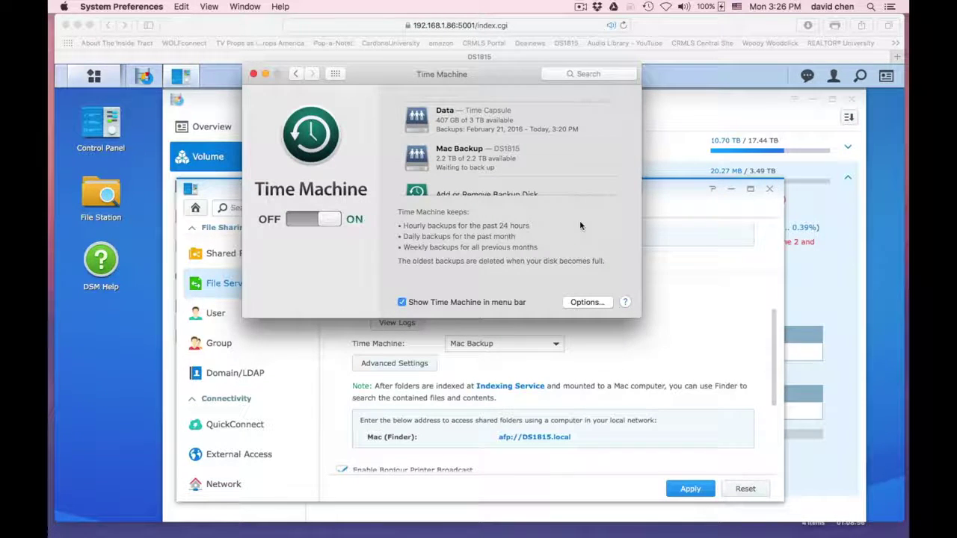
Step: Turn Time Machine backups on, then bring the Safari DSM window back to front
{"action": "left_click", "coordinate": [307, 221]}
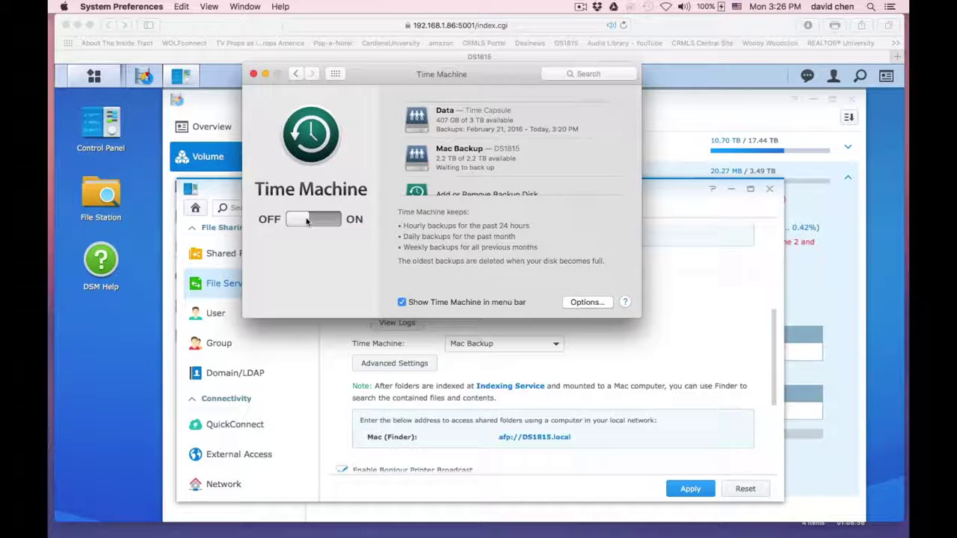
{"action": "left_click", "coordinate": [669, 284]}
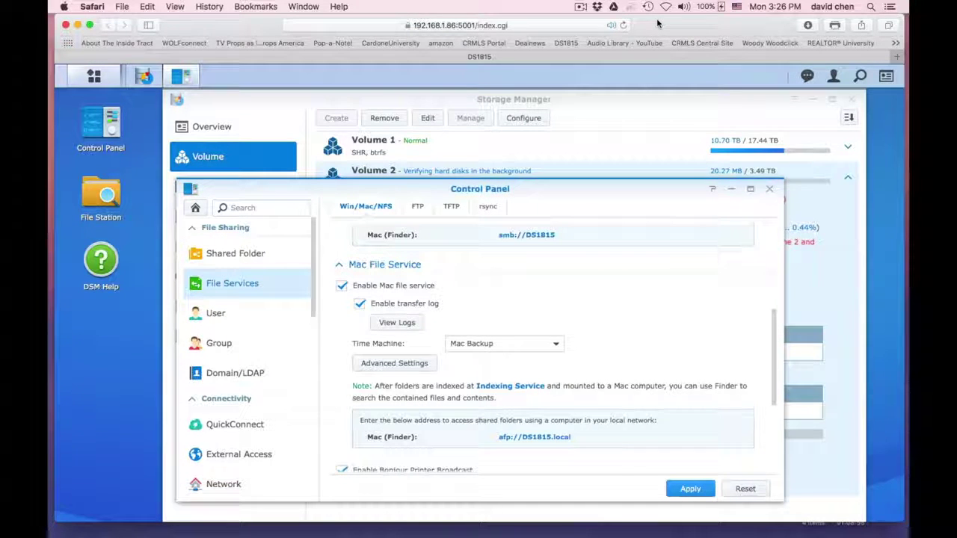
Step: Apply the File Services settings once more and close the Control Panel
{"action": "left_click", "coordinate": [688, 489]}
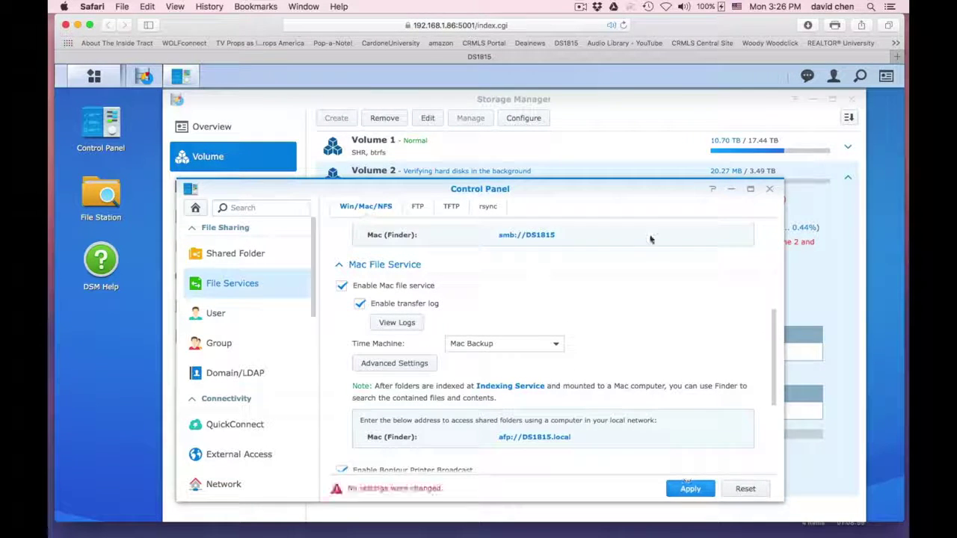
{"action": "left_click", "coordinate": [769, 189]}
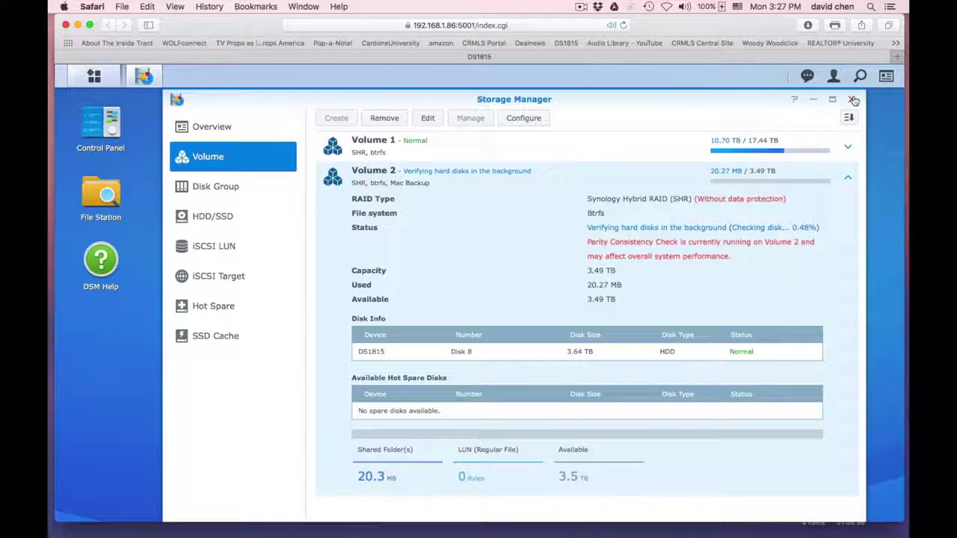
{"action": "left_click", "coordinate": [580, 8]}
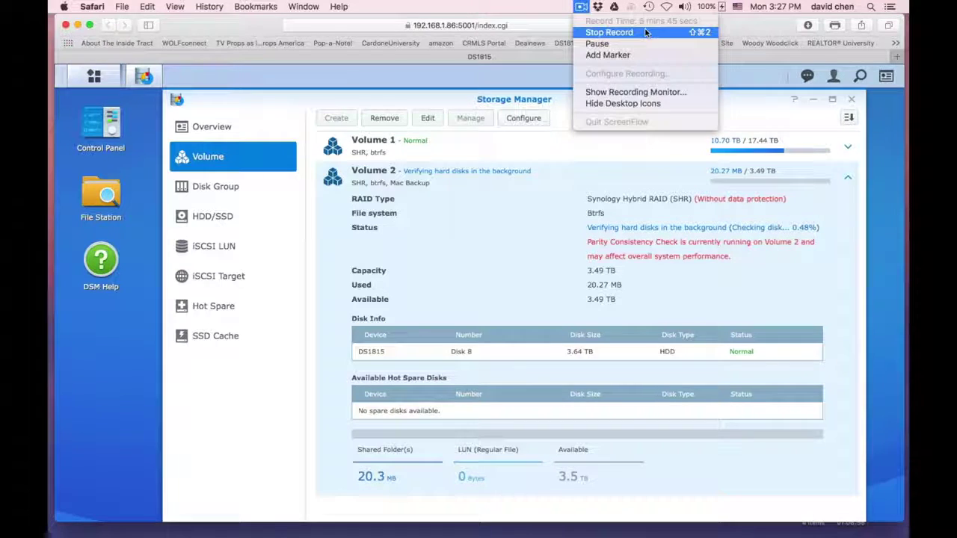